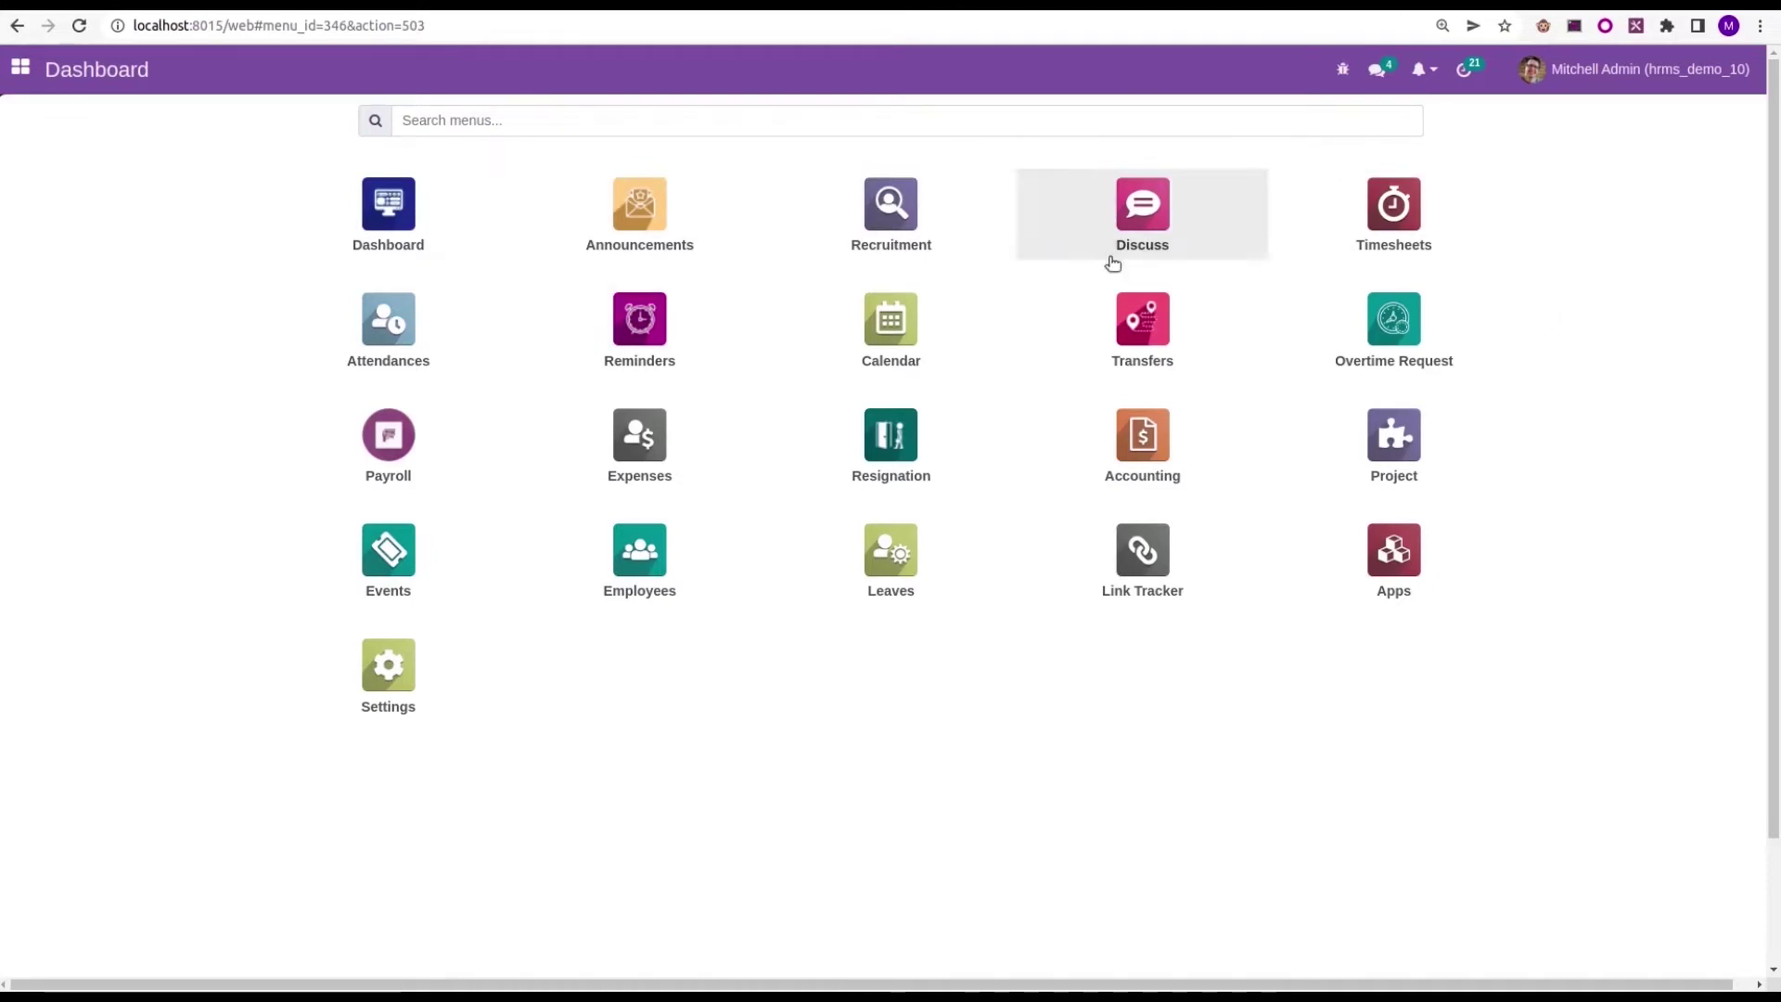
Search all modules for 'overtime' to confirm the Open HRMS Overtime module is installed.
{"action": "left_click", "coordinate": [1394, 552]}
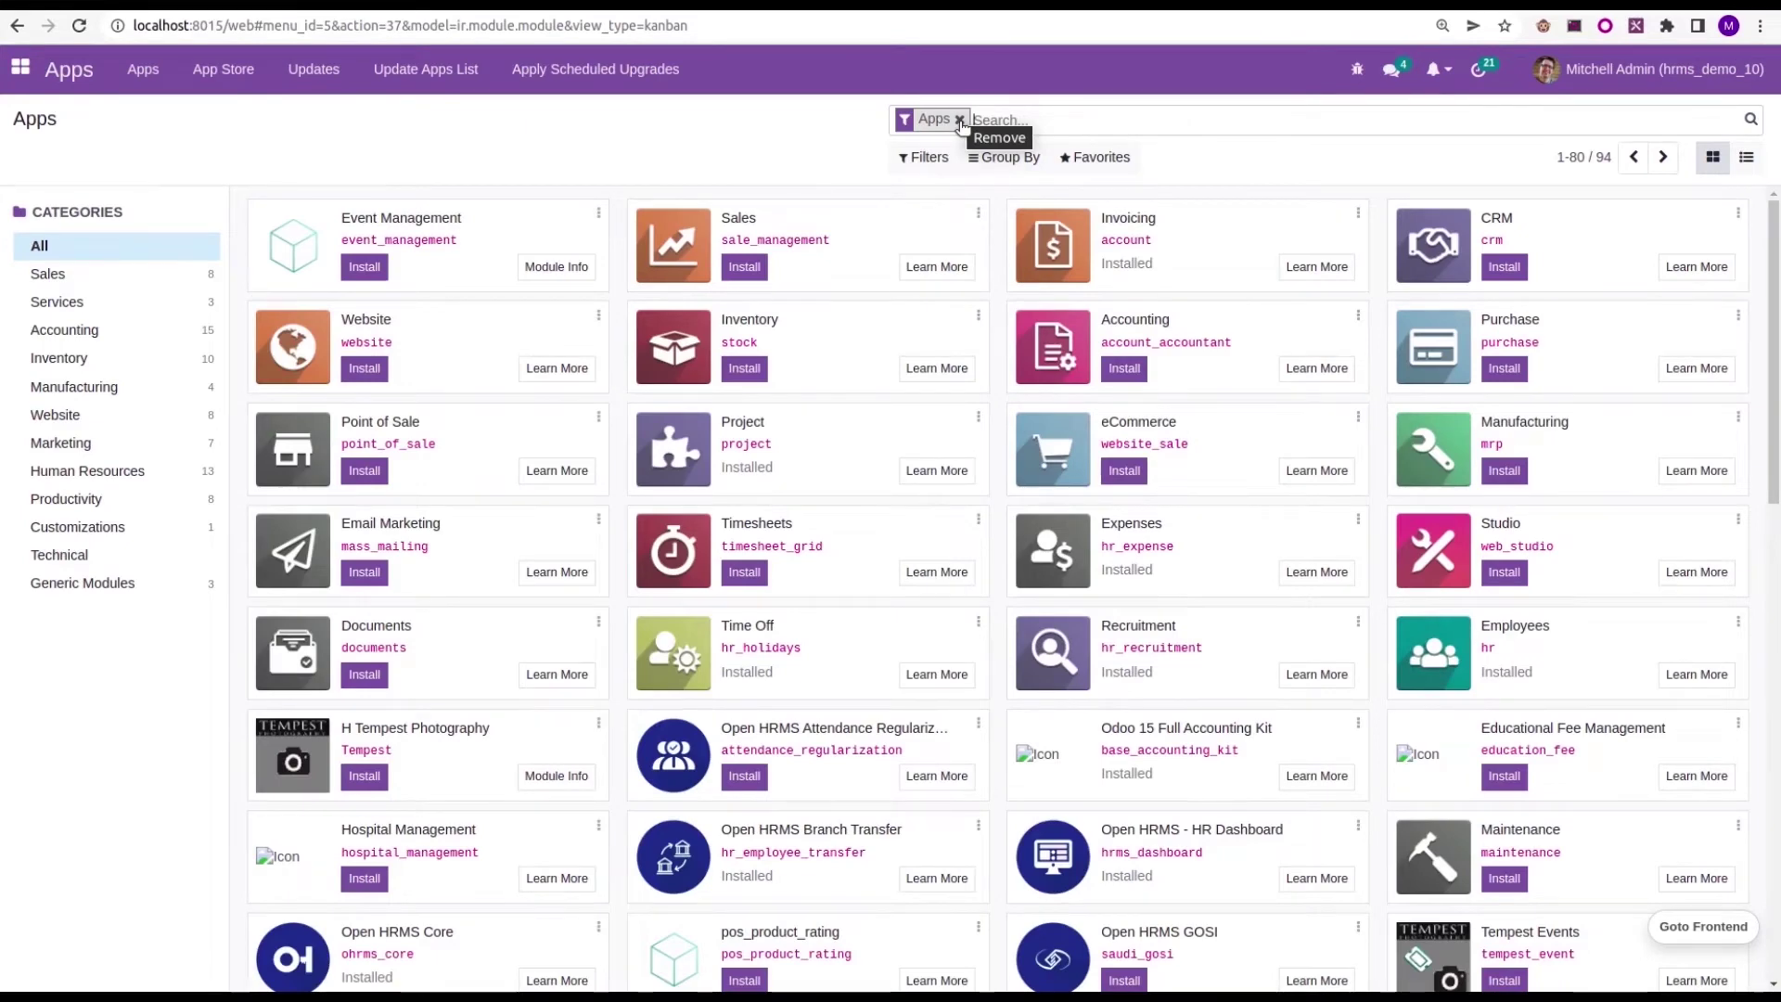
{"action": "left_click", "coordinate": [959, 119]}
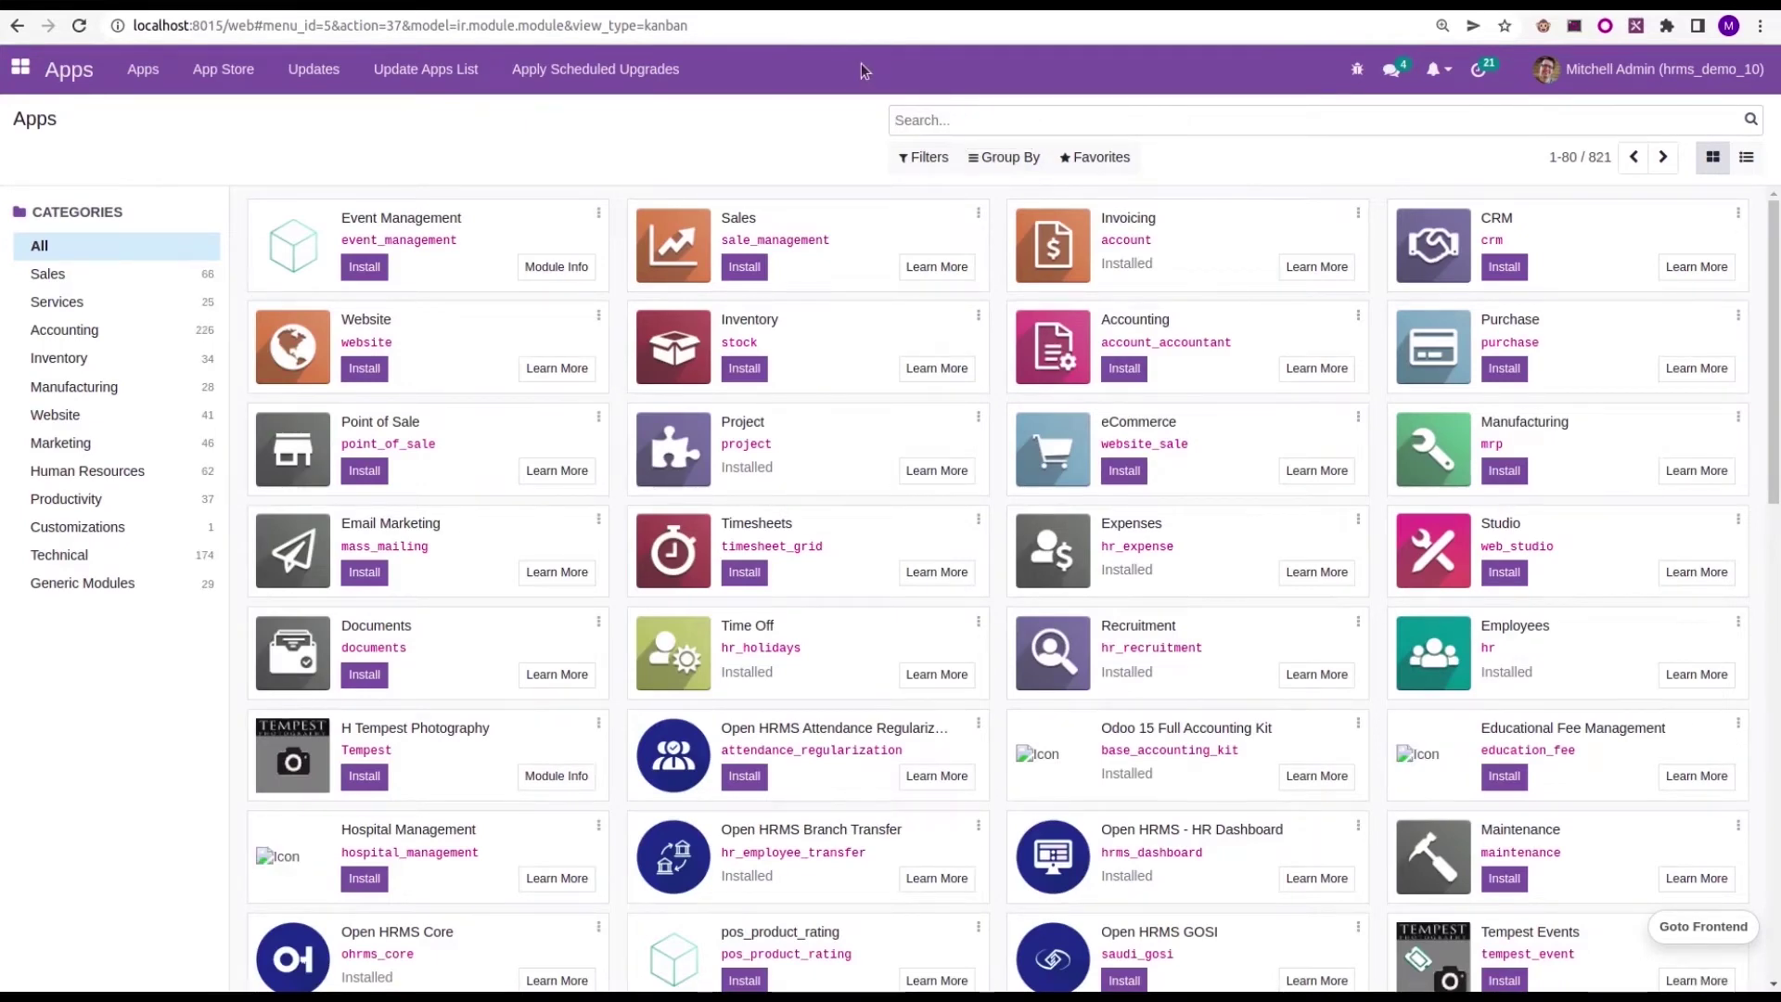
{"action": "type", "text": "overt"}
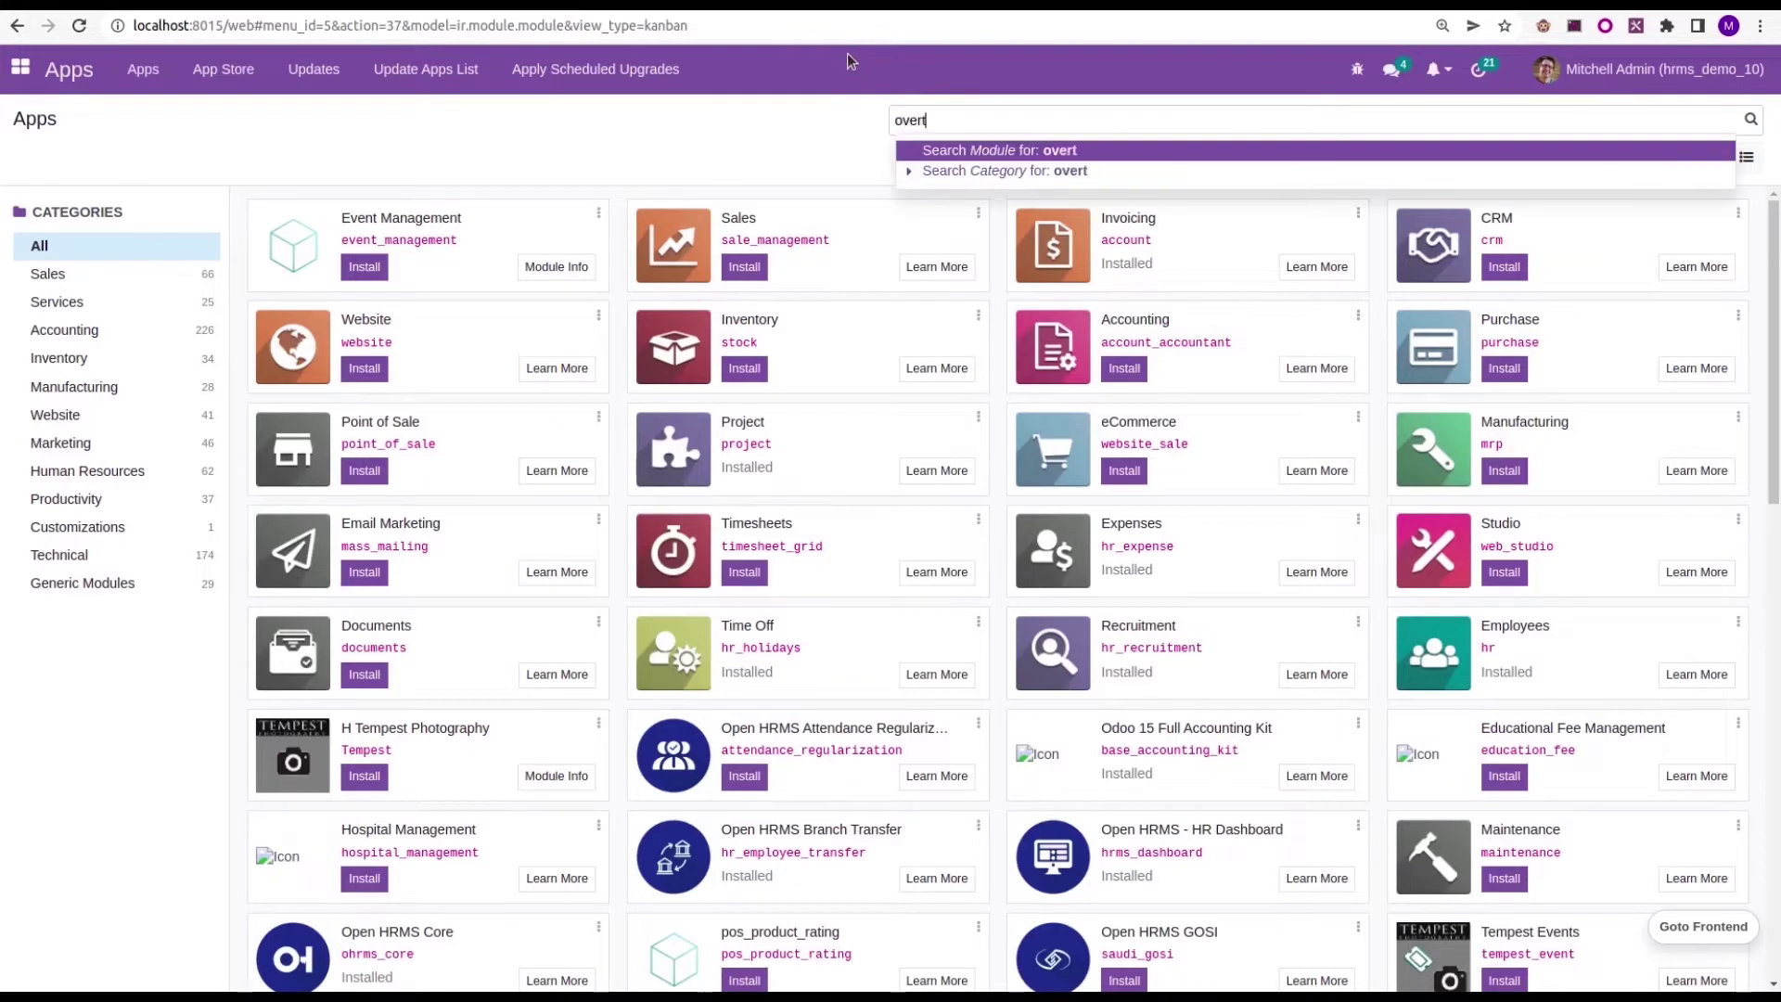
{"action": "type", "text": "ime"}
{"action": "key", "text": "Return"}
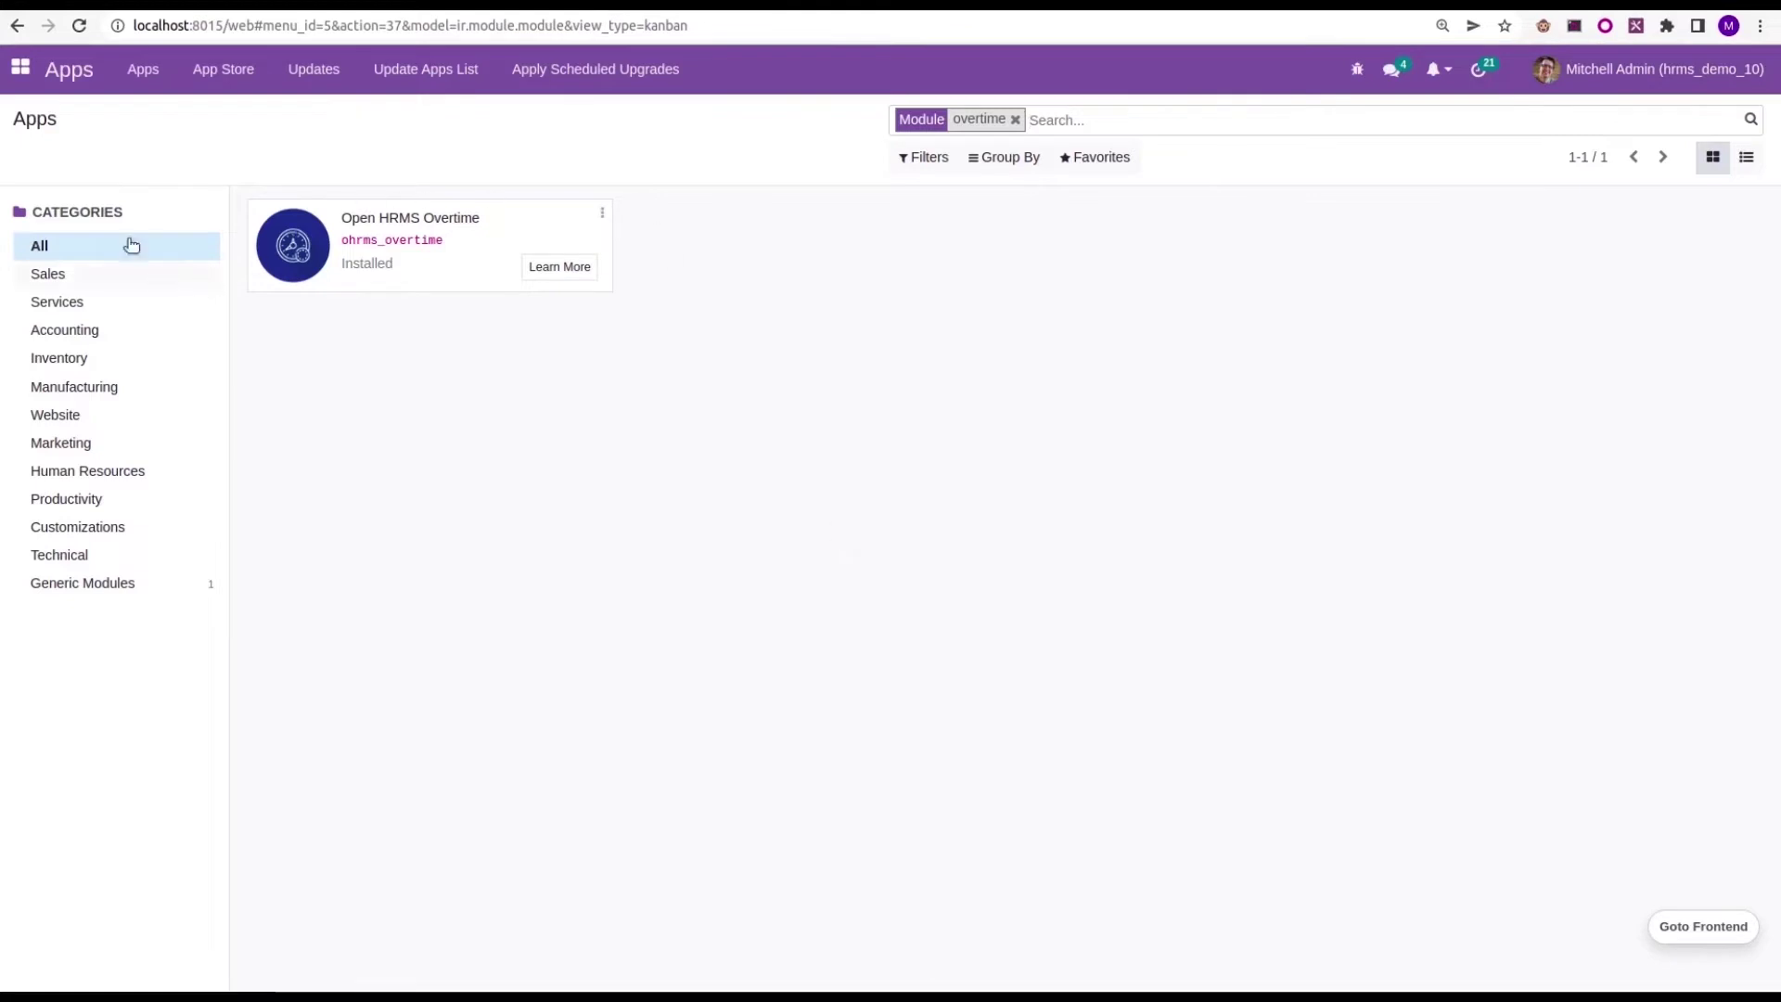
{"action": "left_click", "coordinate": [20, 68]}
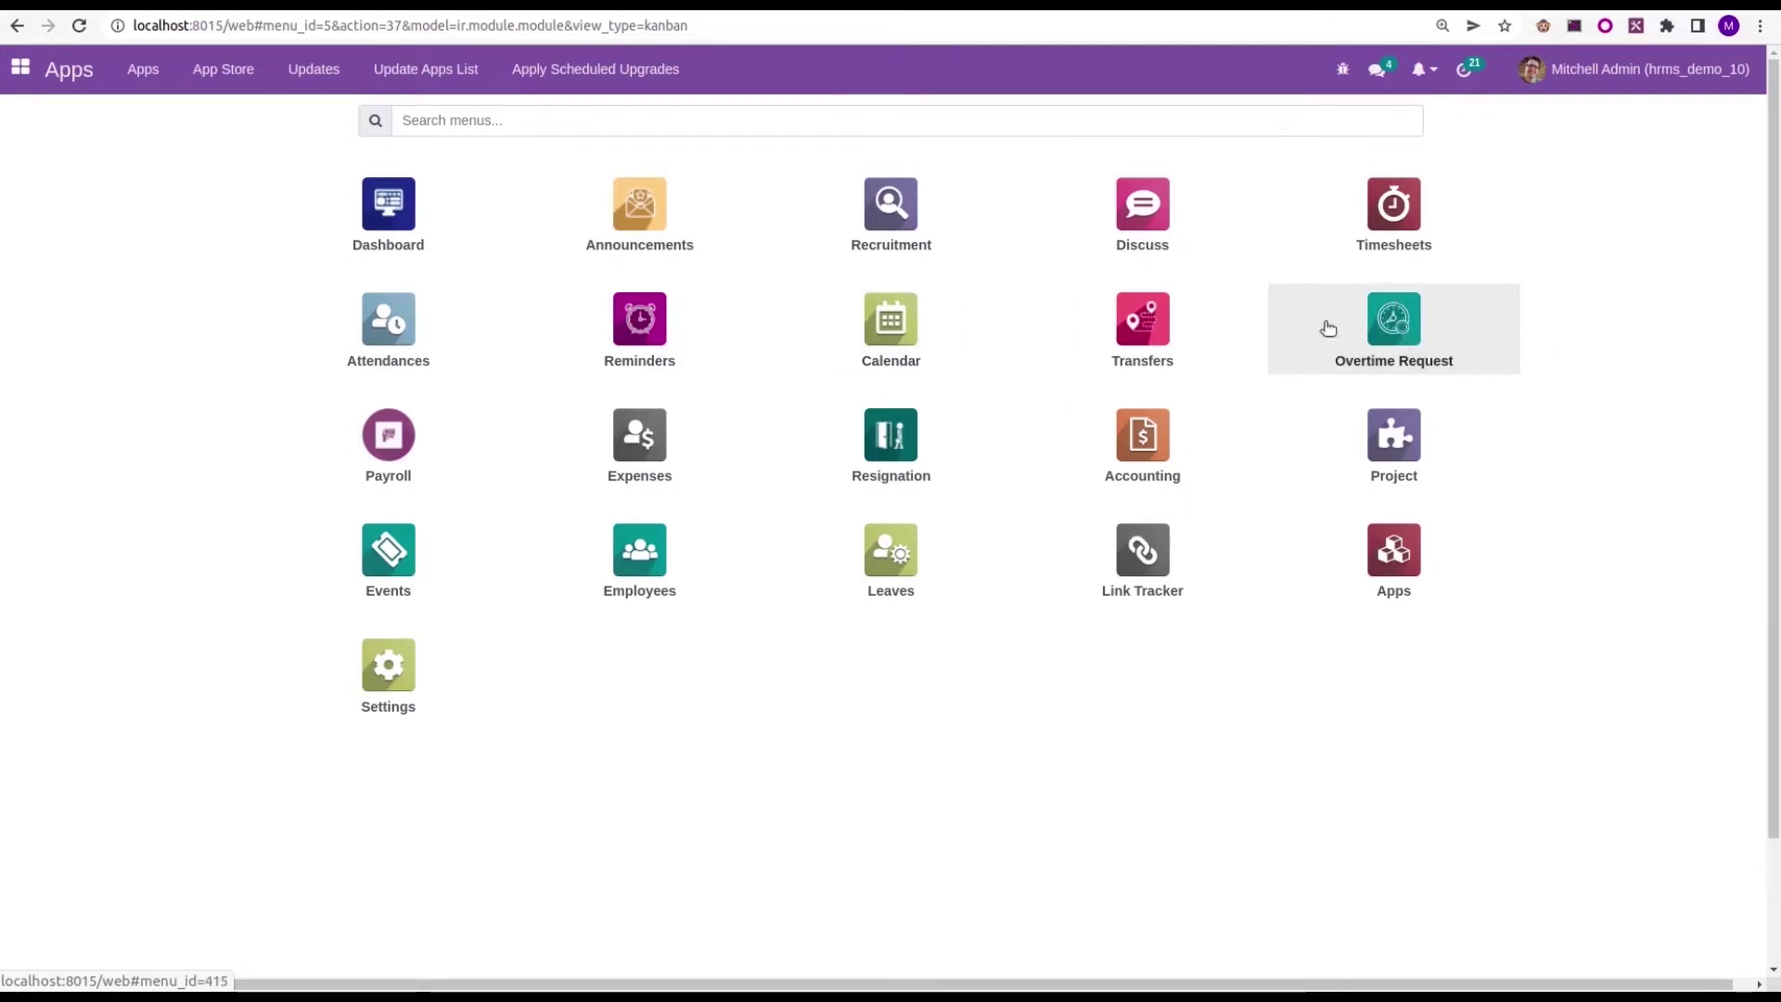
Open the Overtime Request app and list its overtime types.
{"action": "left_click", "coordinate": [1394, 318]}
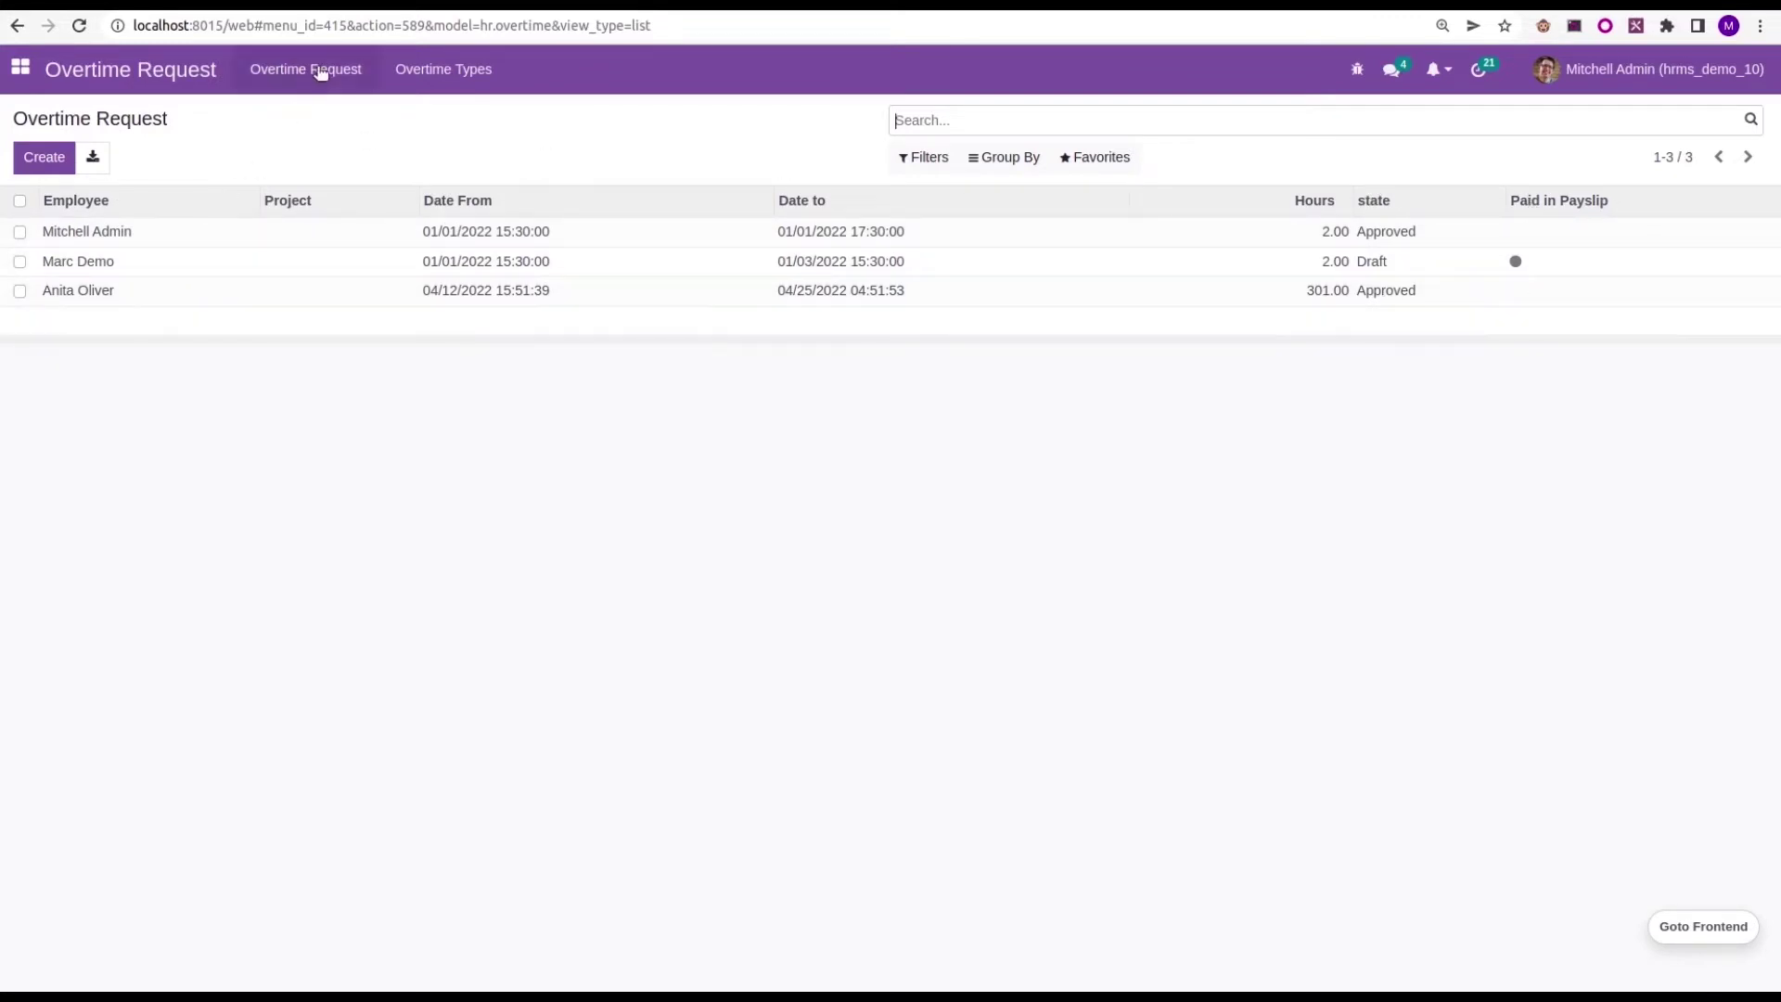
{"action": "left_click", "coordinate": [482, 83]}
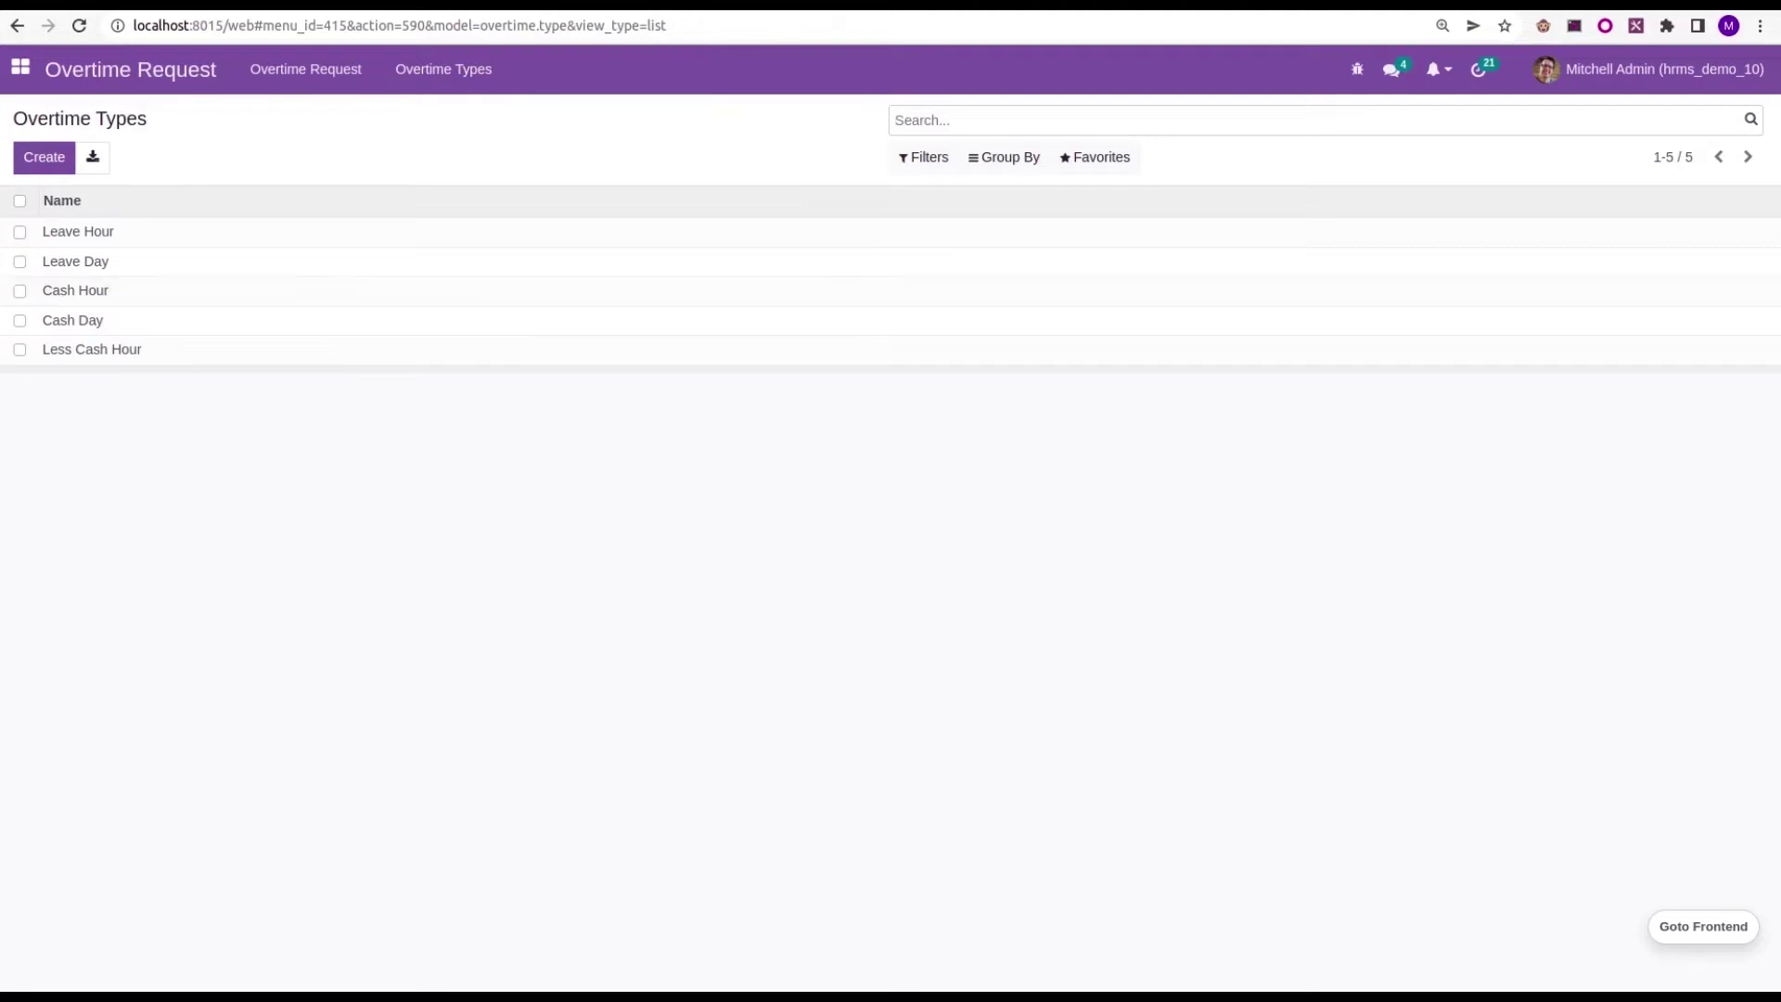
Save the Leave Hour overtime type with Type Leave and Duration Type Hour.
{"action": "left_click", "coordinate": [109, 234]}
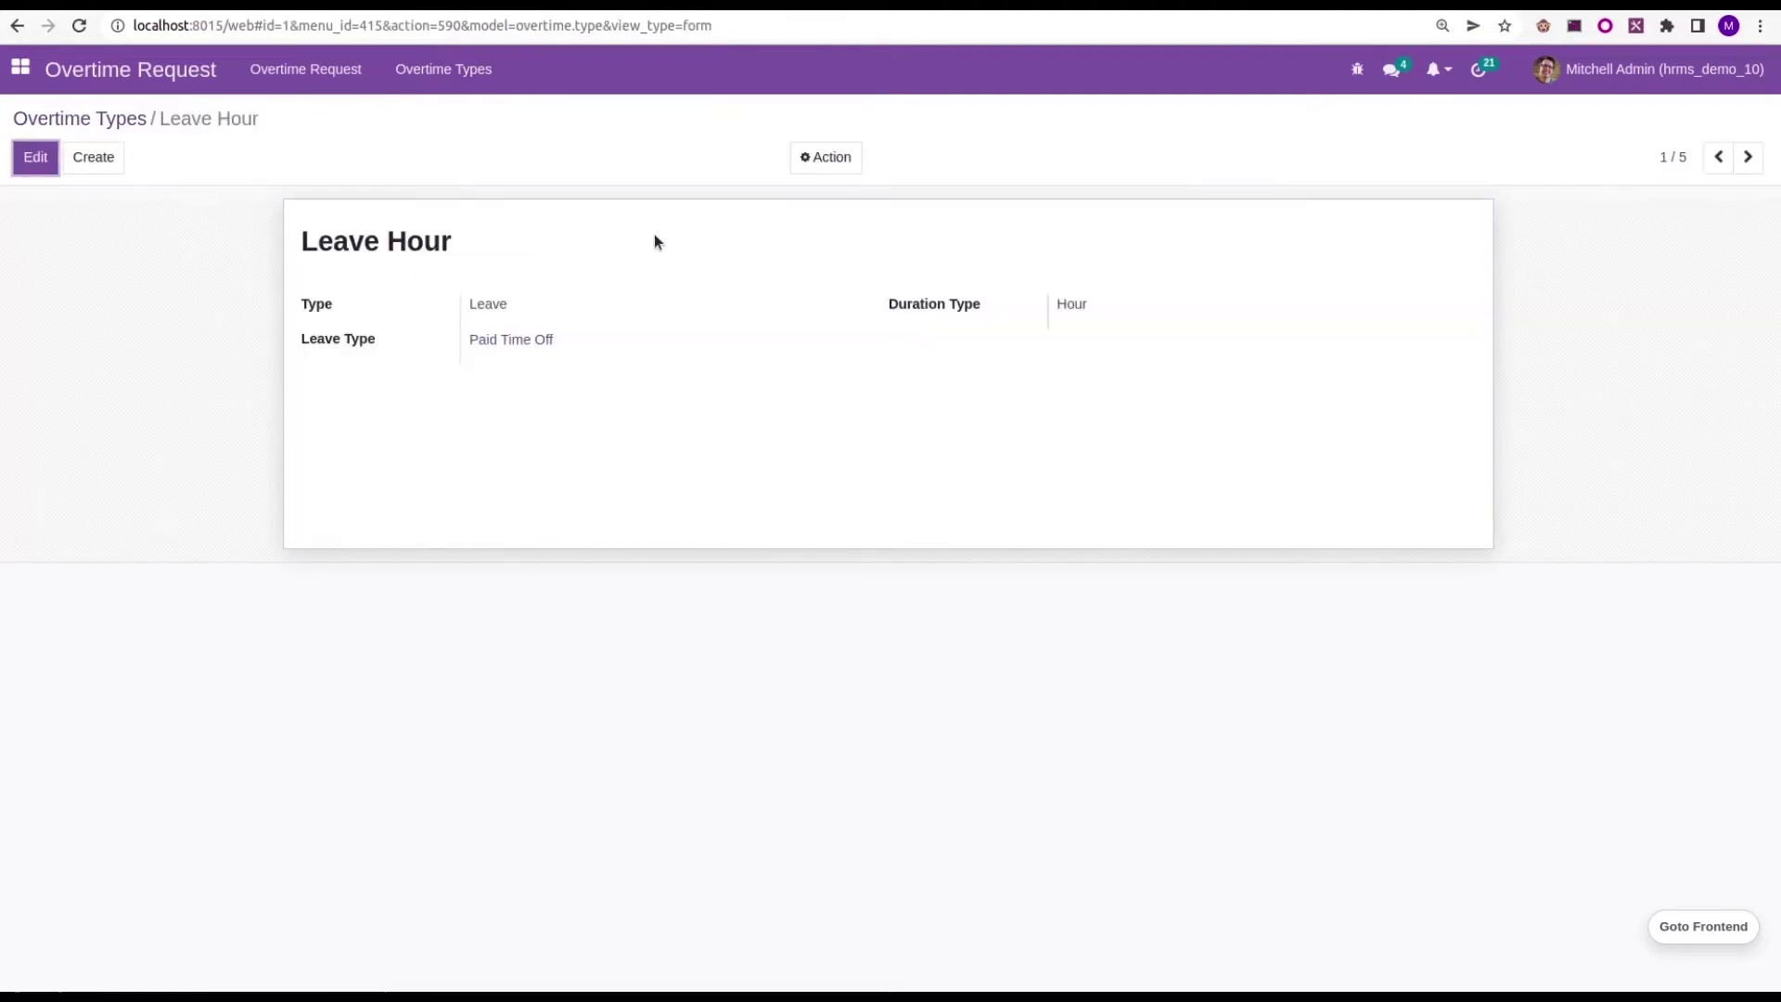
{"action": "left_click", "coordinate": [36, 158]}
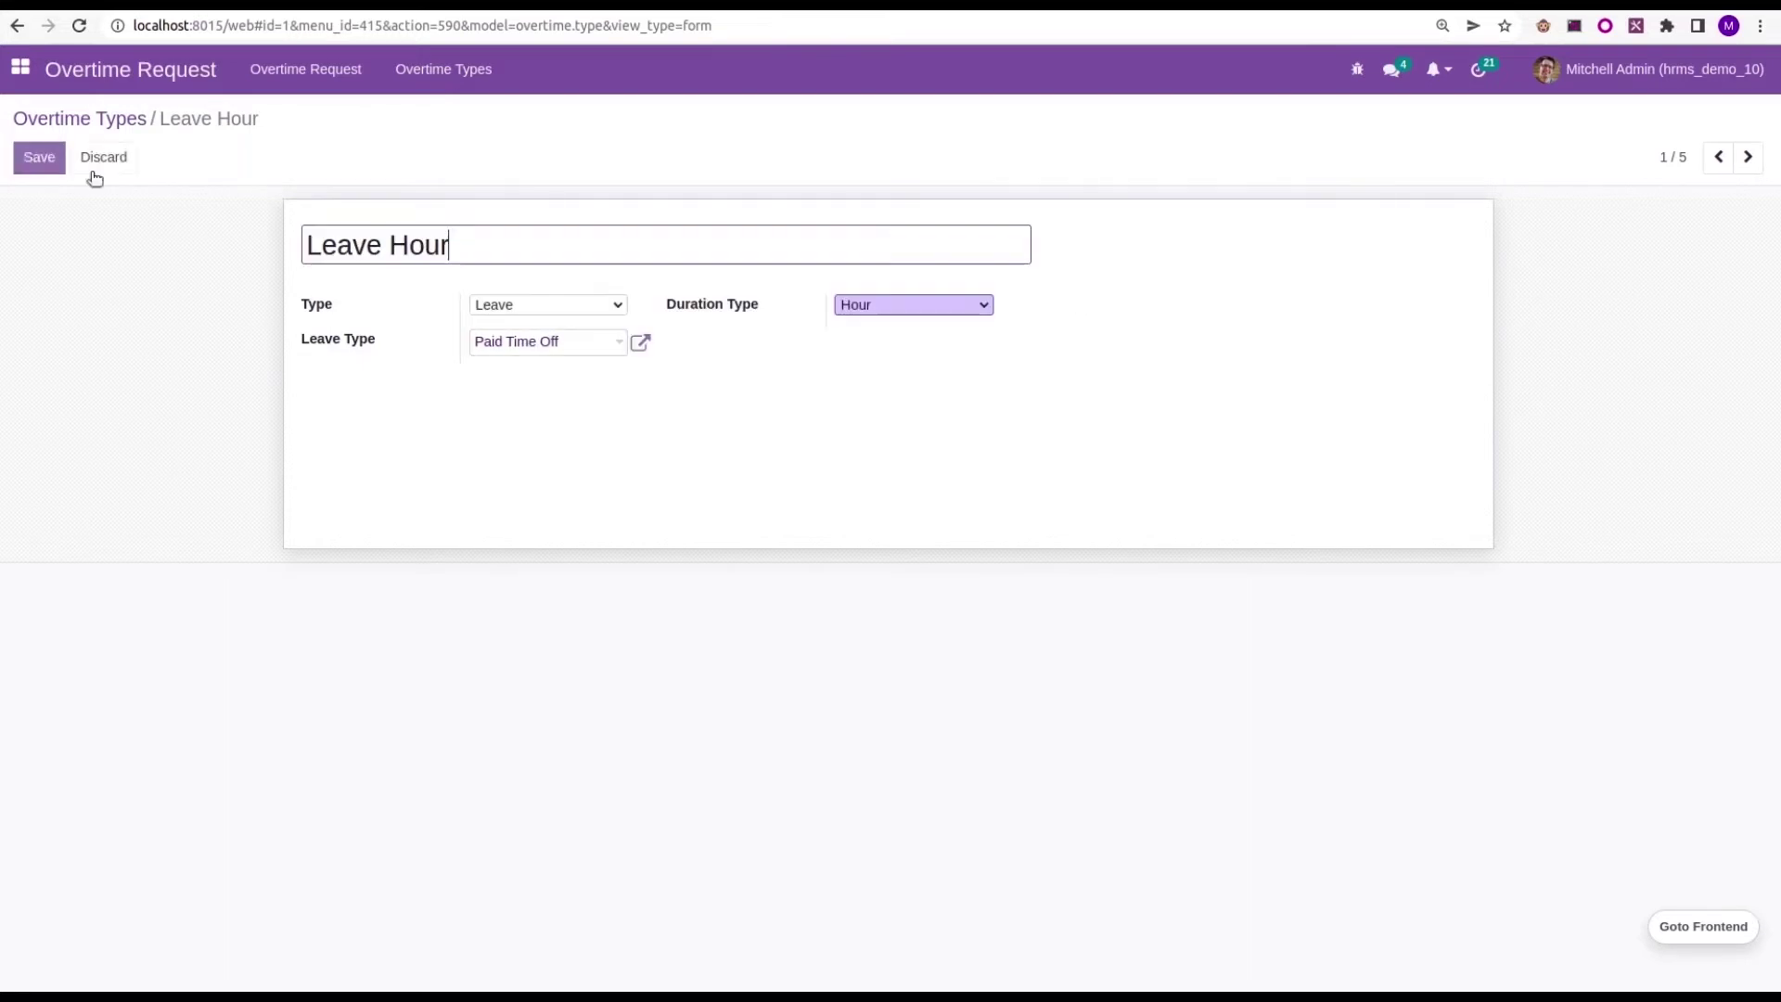
{"action": "left_click", "coordinate": [582, 308]}
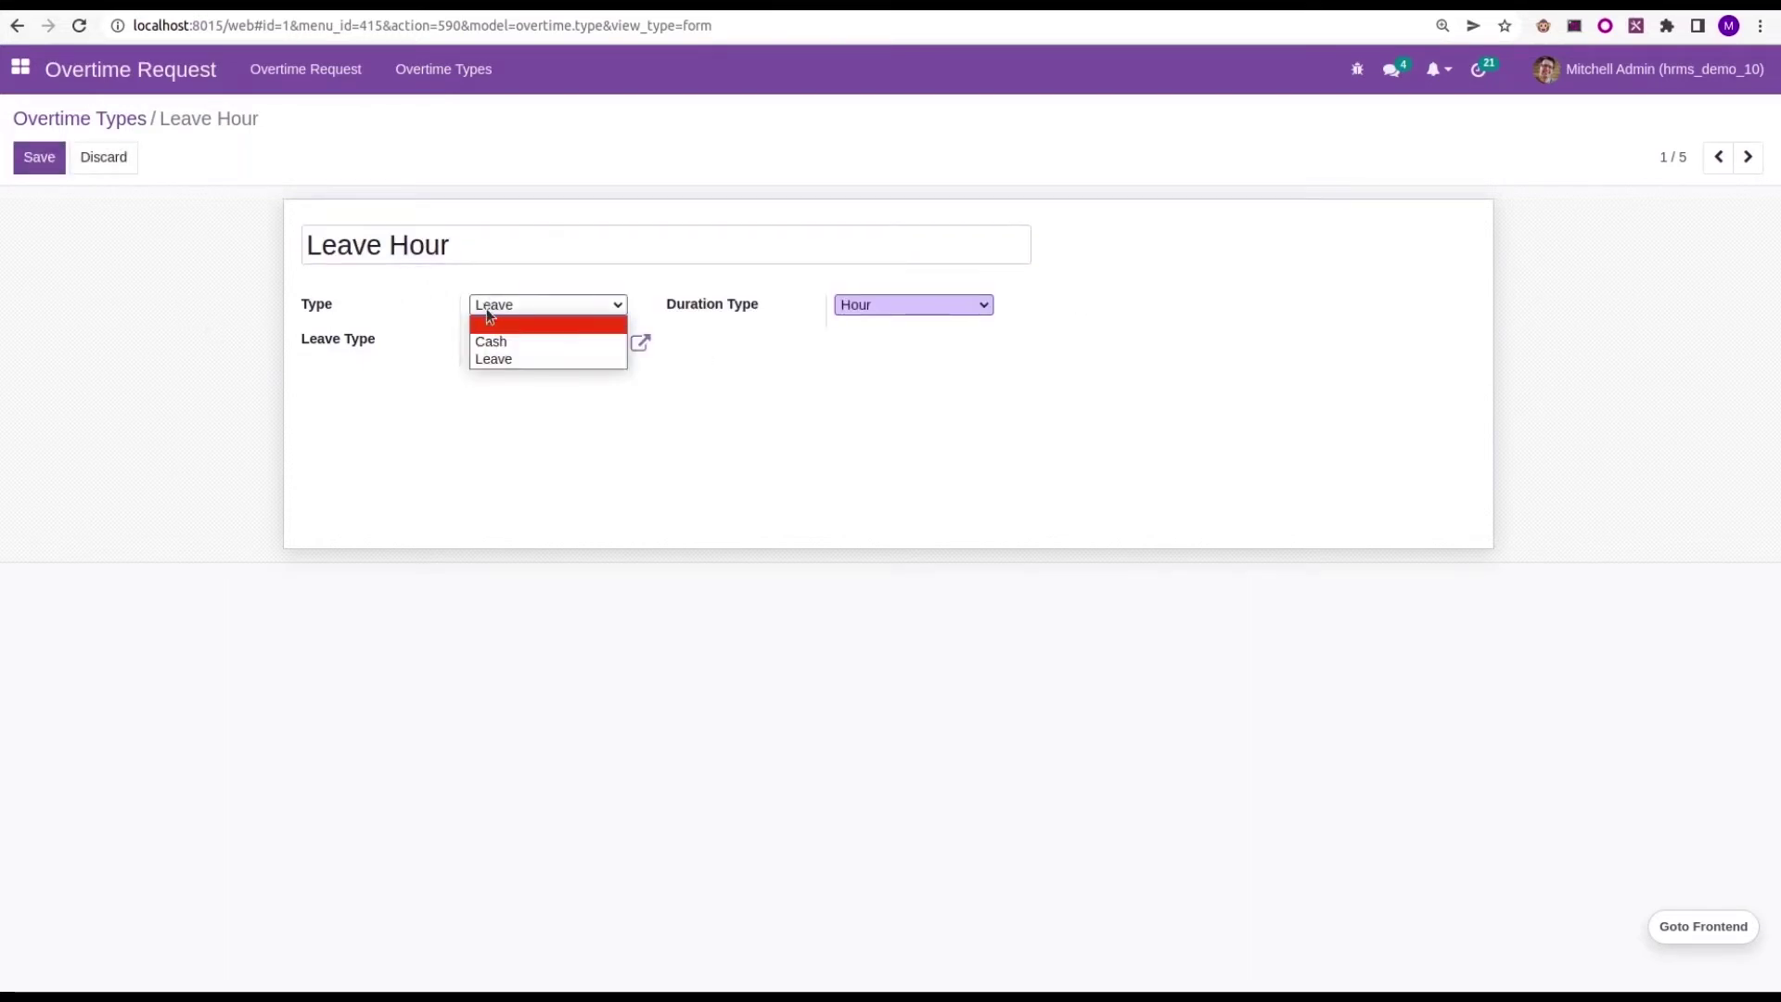
{"action": "left_click", "coordinate": [482, 359]}
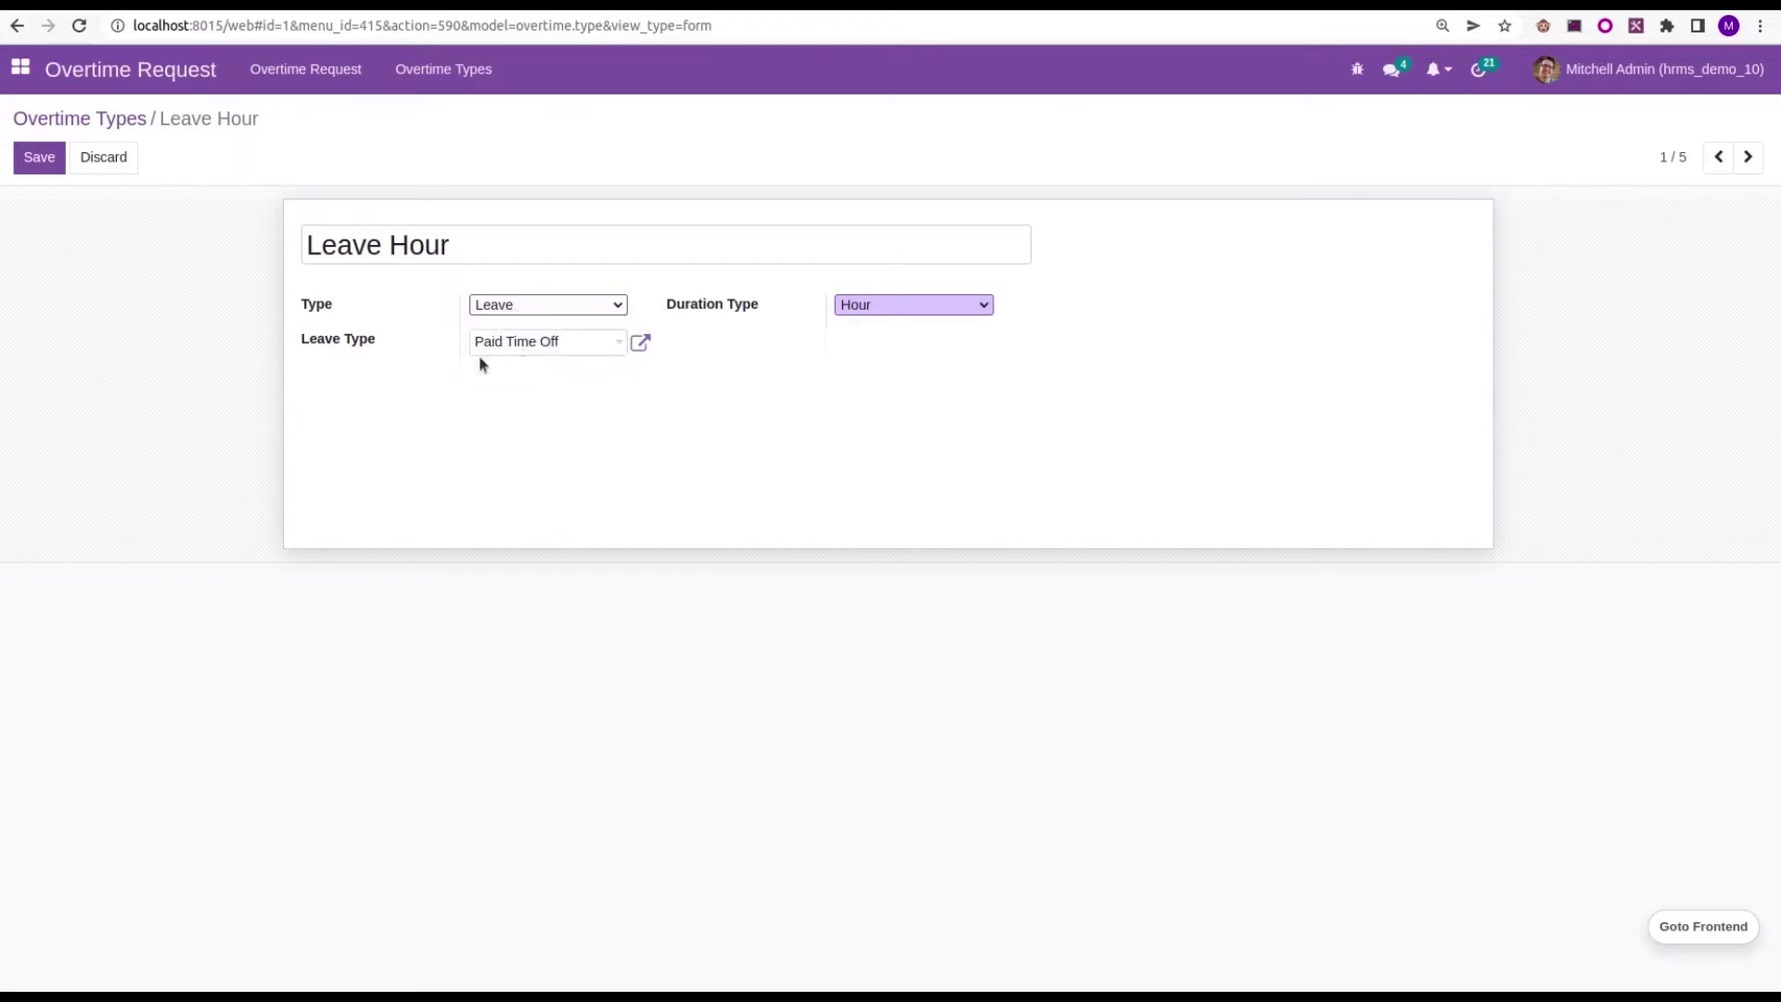
{"action": "left_click", "coordinate": [911, 306]}
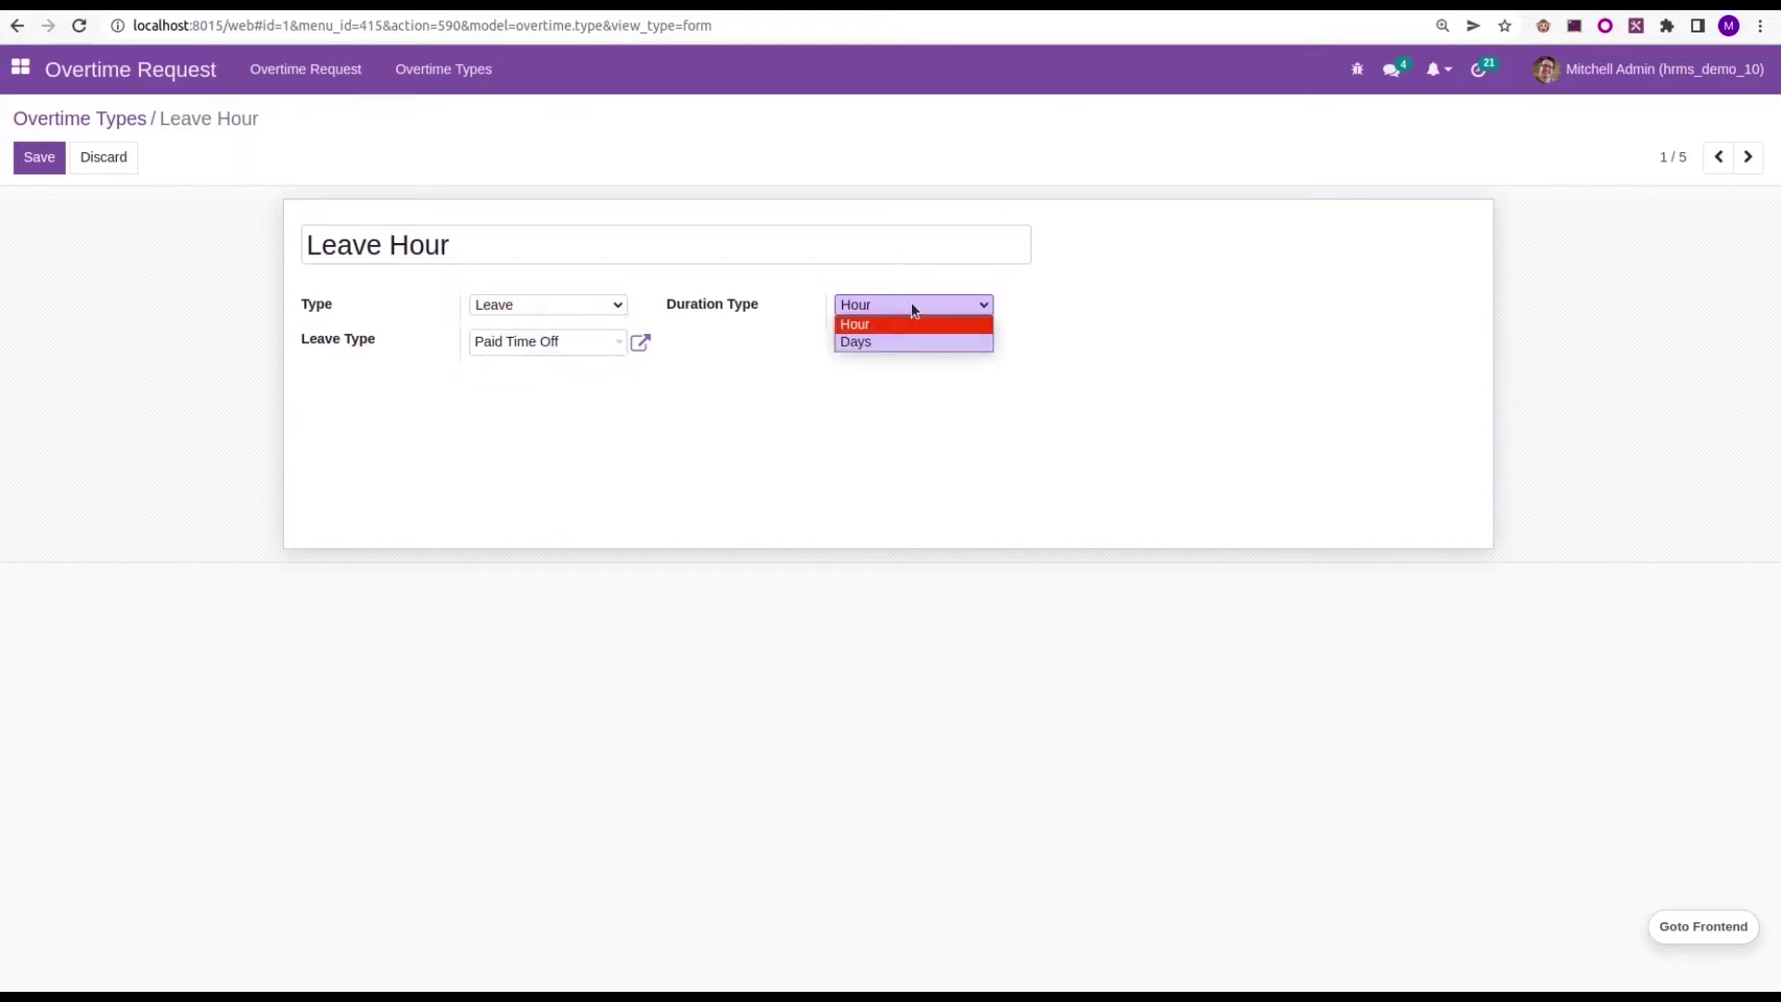
{"action": "left_click", "coordinate": [1101, 444]}
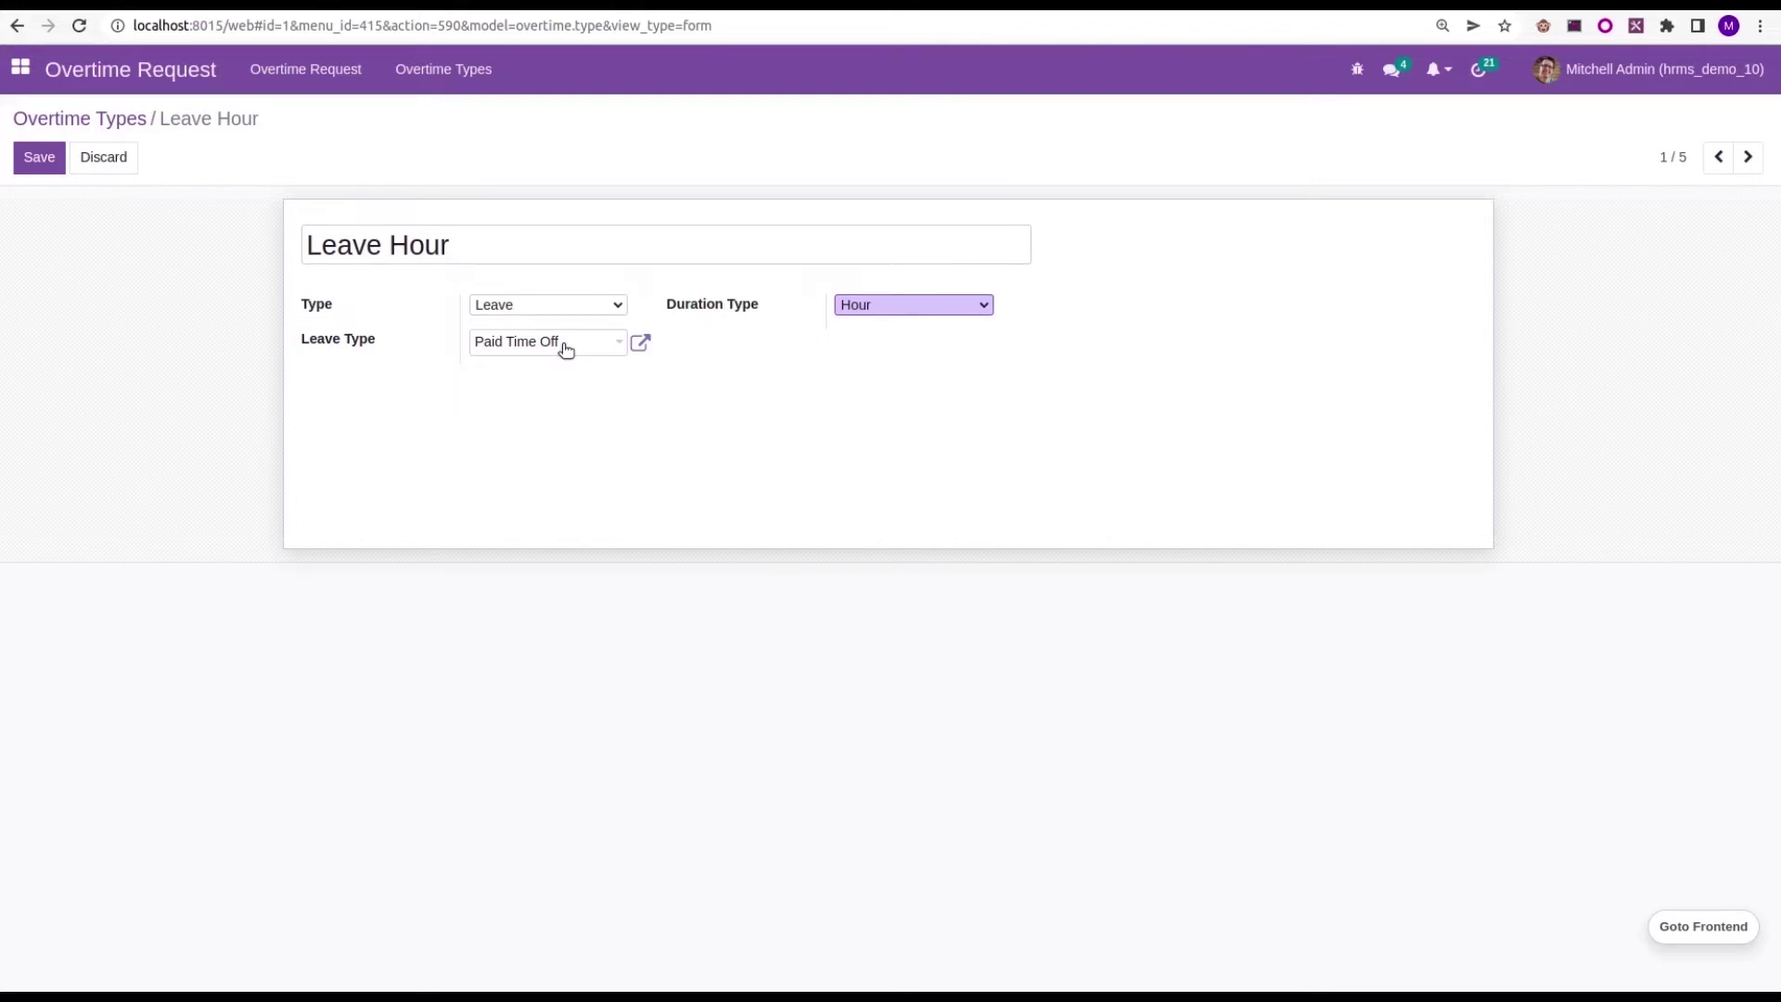
{"action": "left_click", "coordinate": [32, 156]}
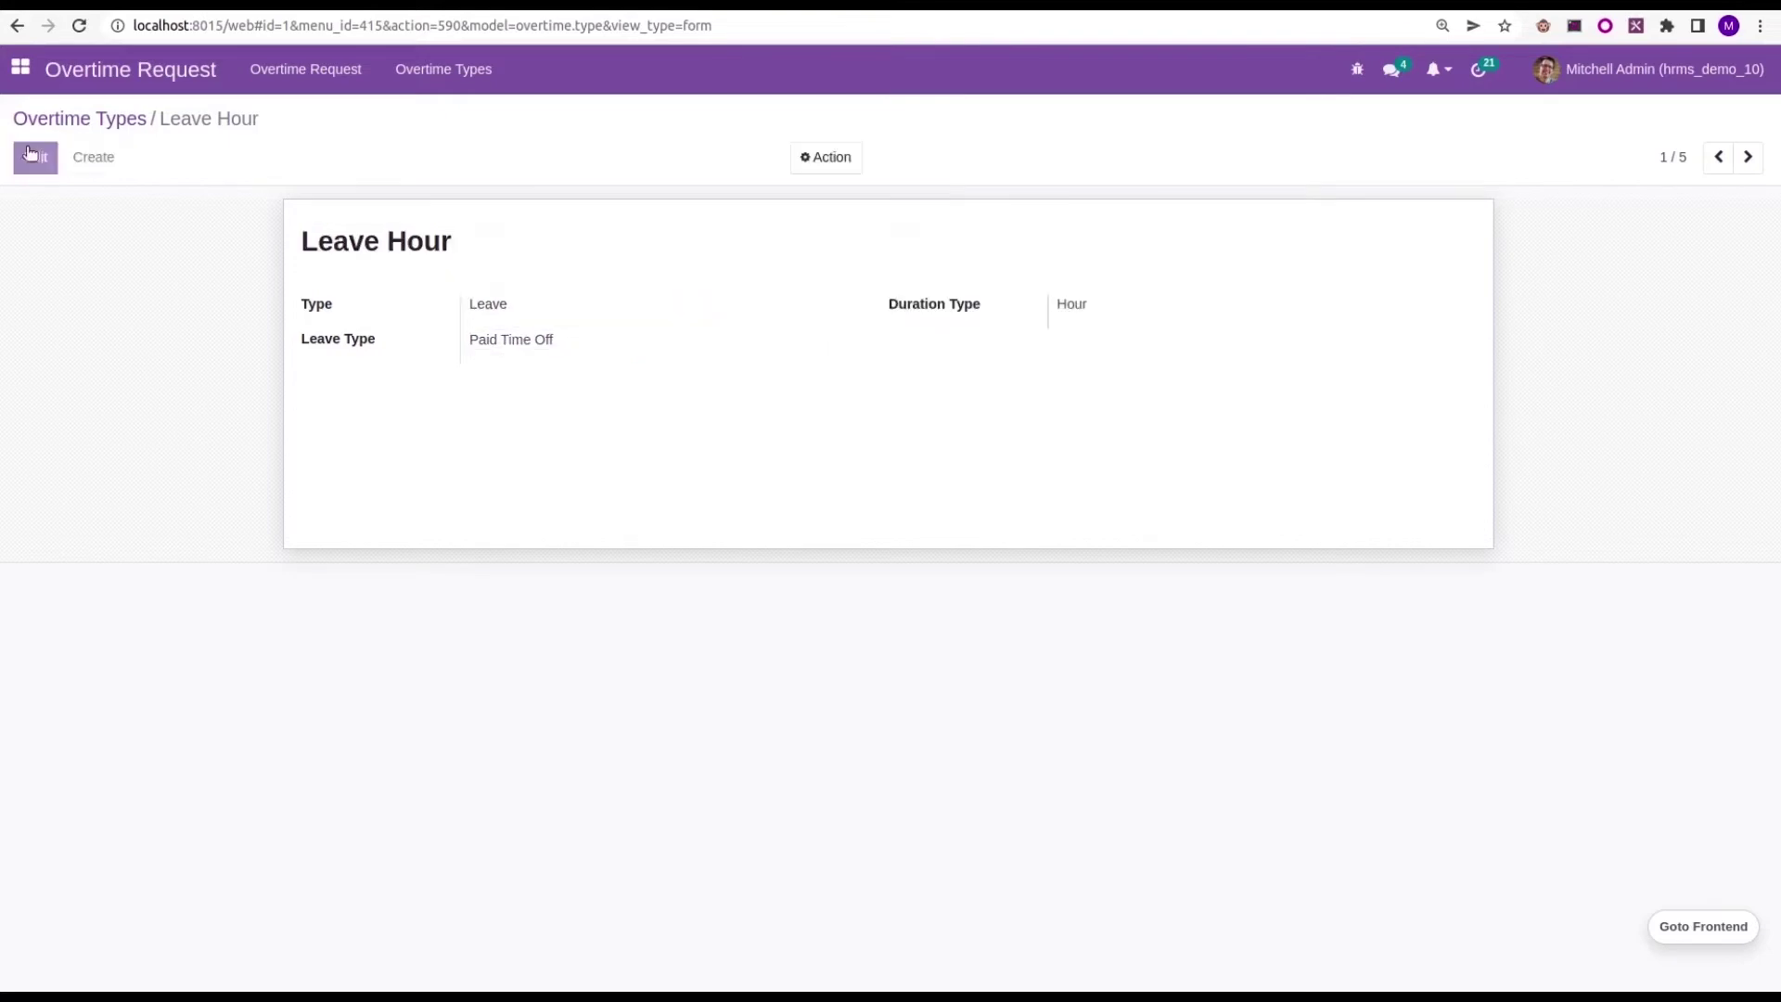
Look at the Cash Hour overtime type, then return to the overtime request list.
{"action": "left_click", "coordinate": [59, 119]}
{"action": "left_click", "coordinate": [146, 291]}
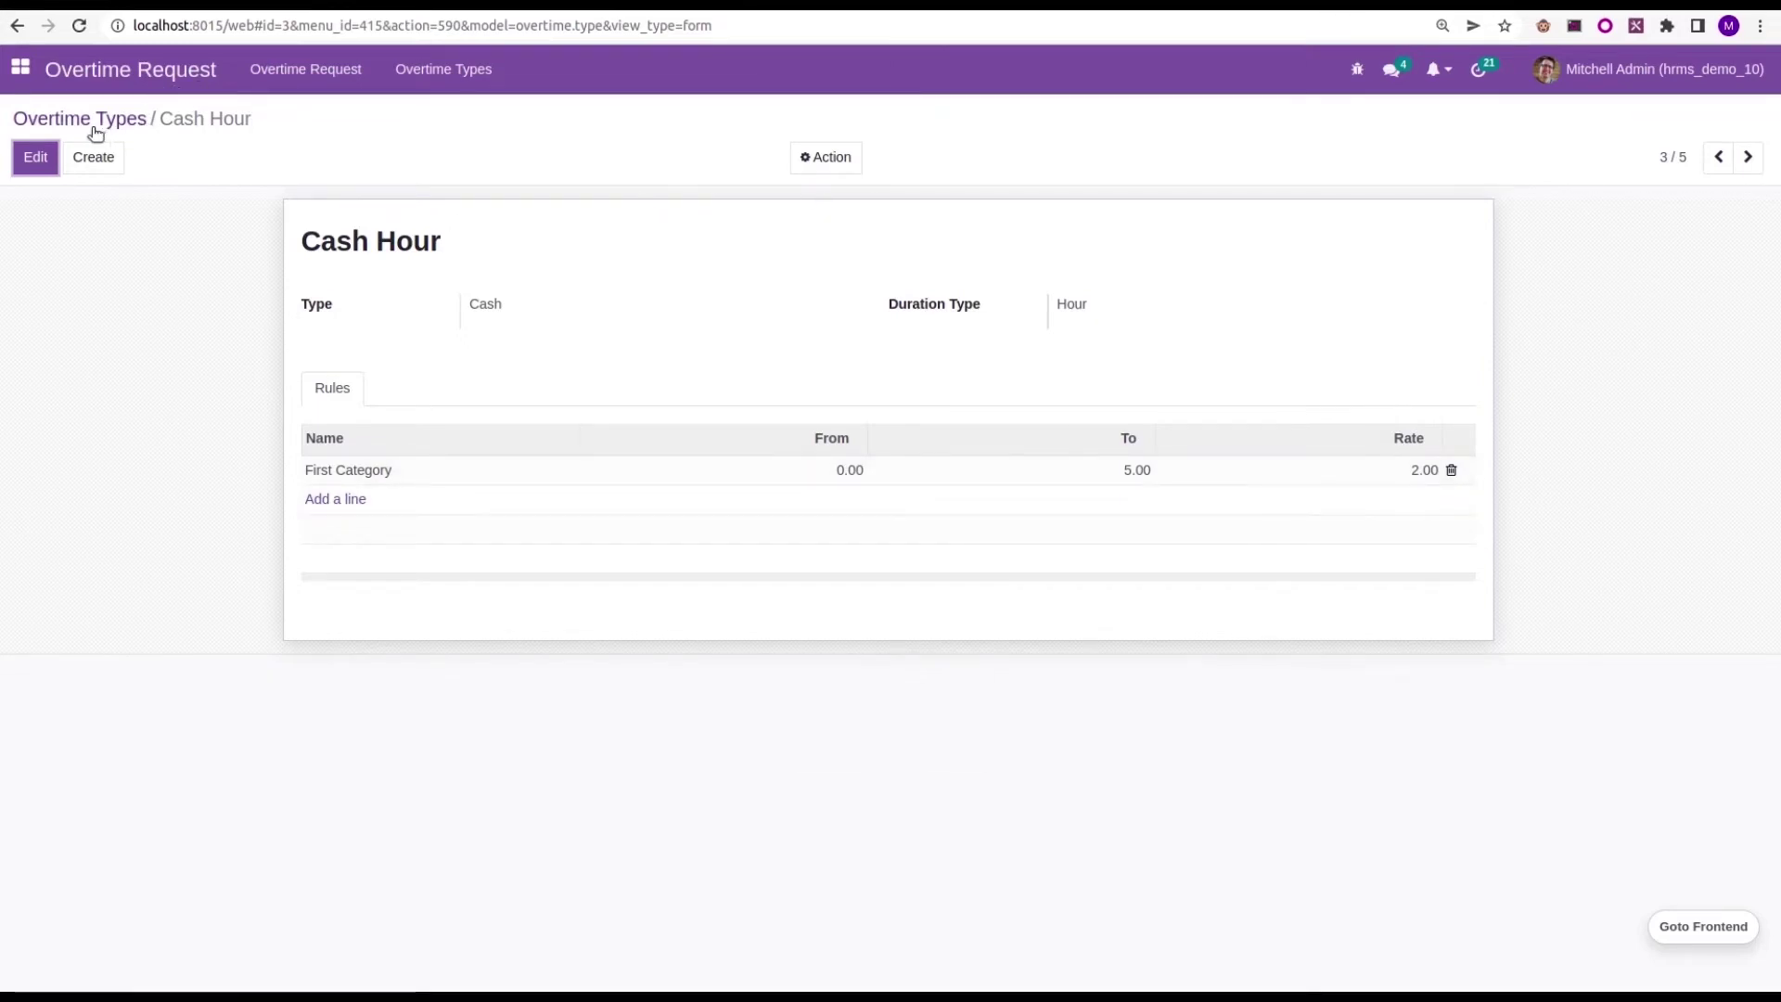
{"action": "left_click", "coordinate": [202, 80]}
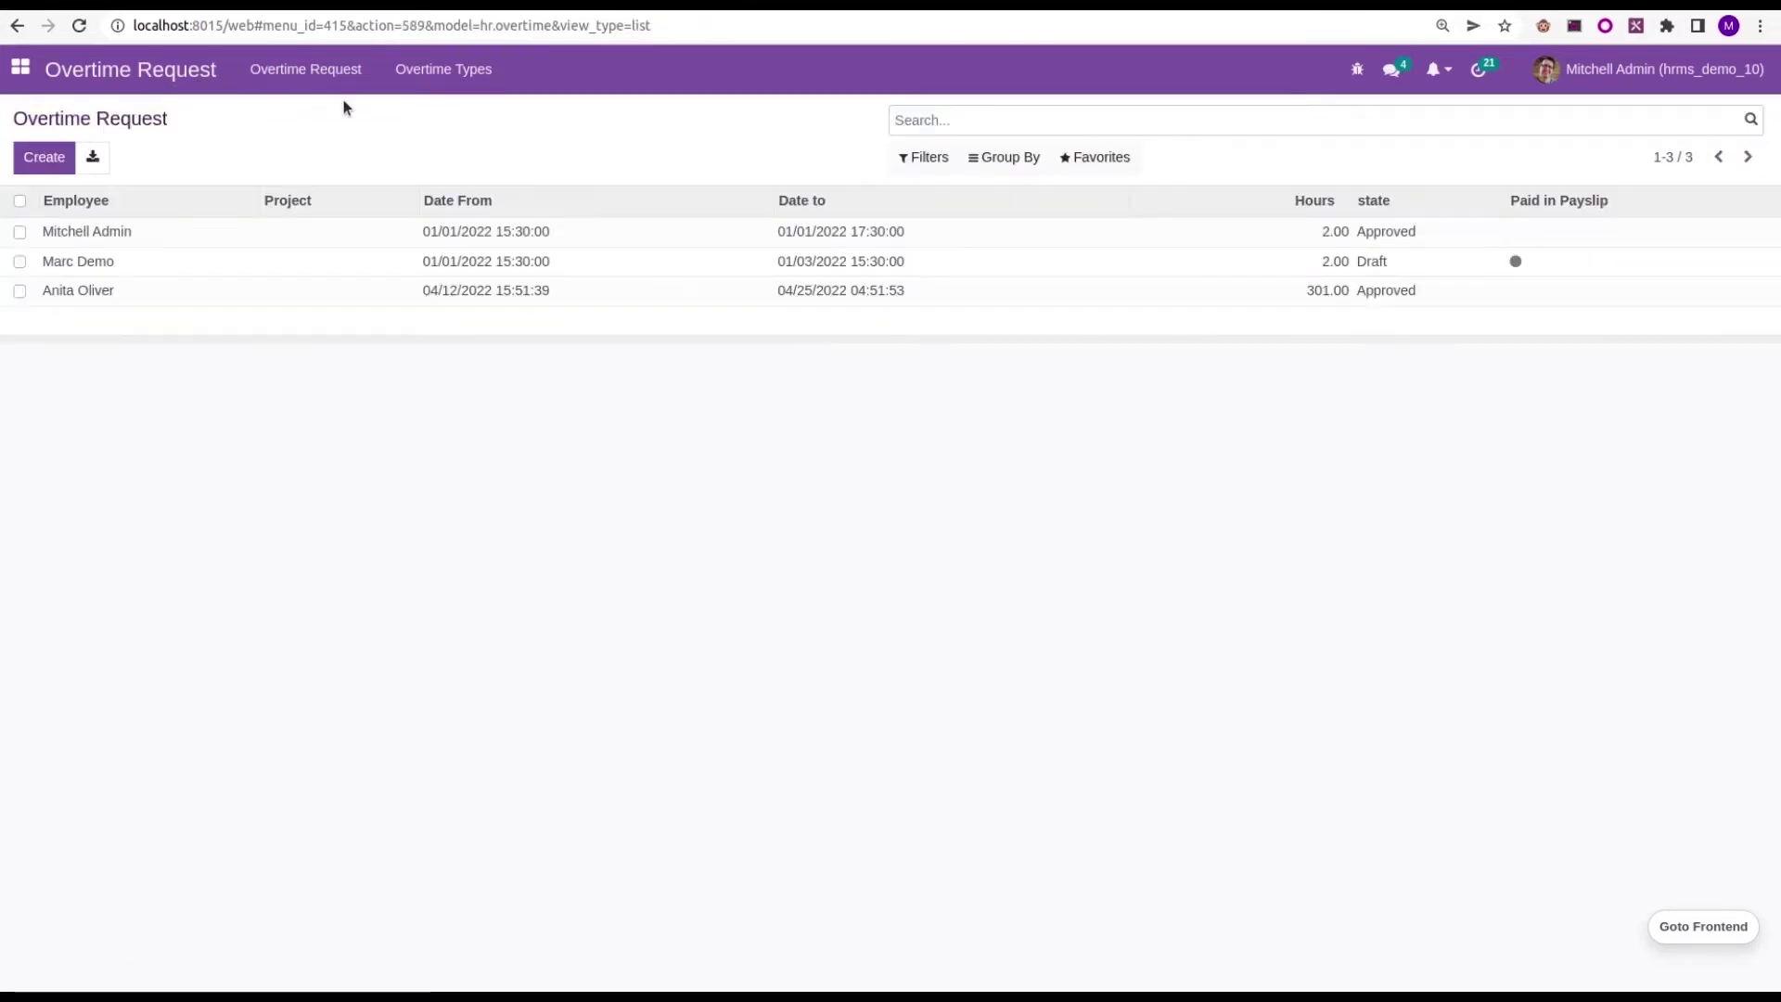
Create a new overtime request for the admin employee with Duration Type Hour.
{"action": "left_click", "coordinate": [43, 159]}
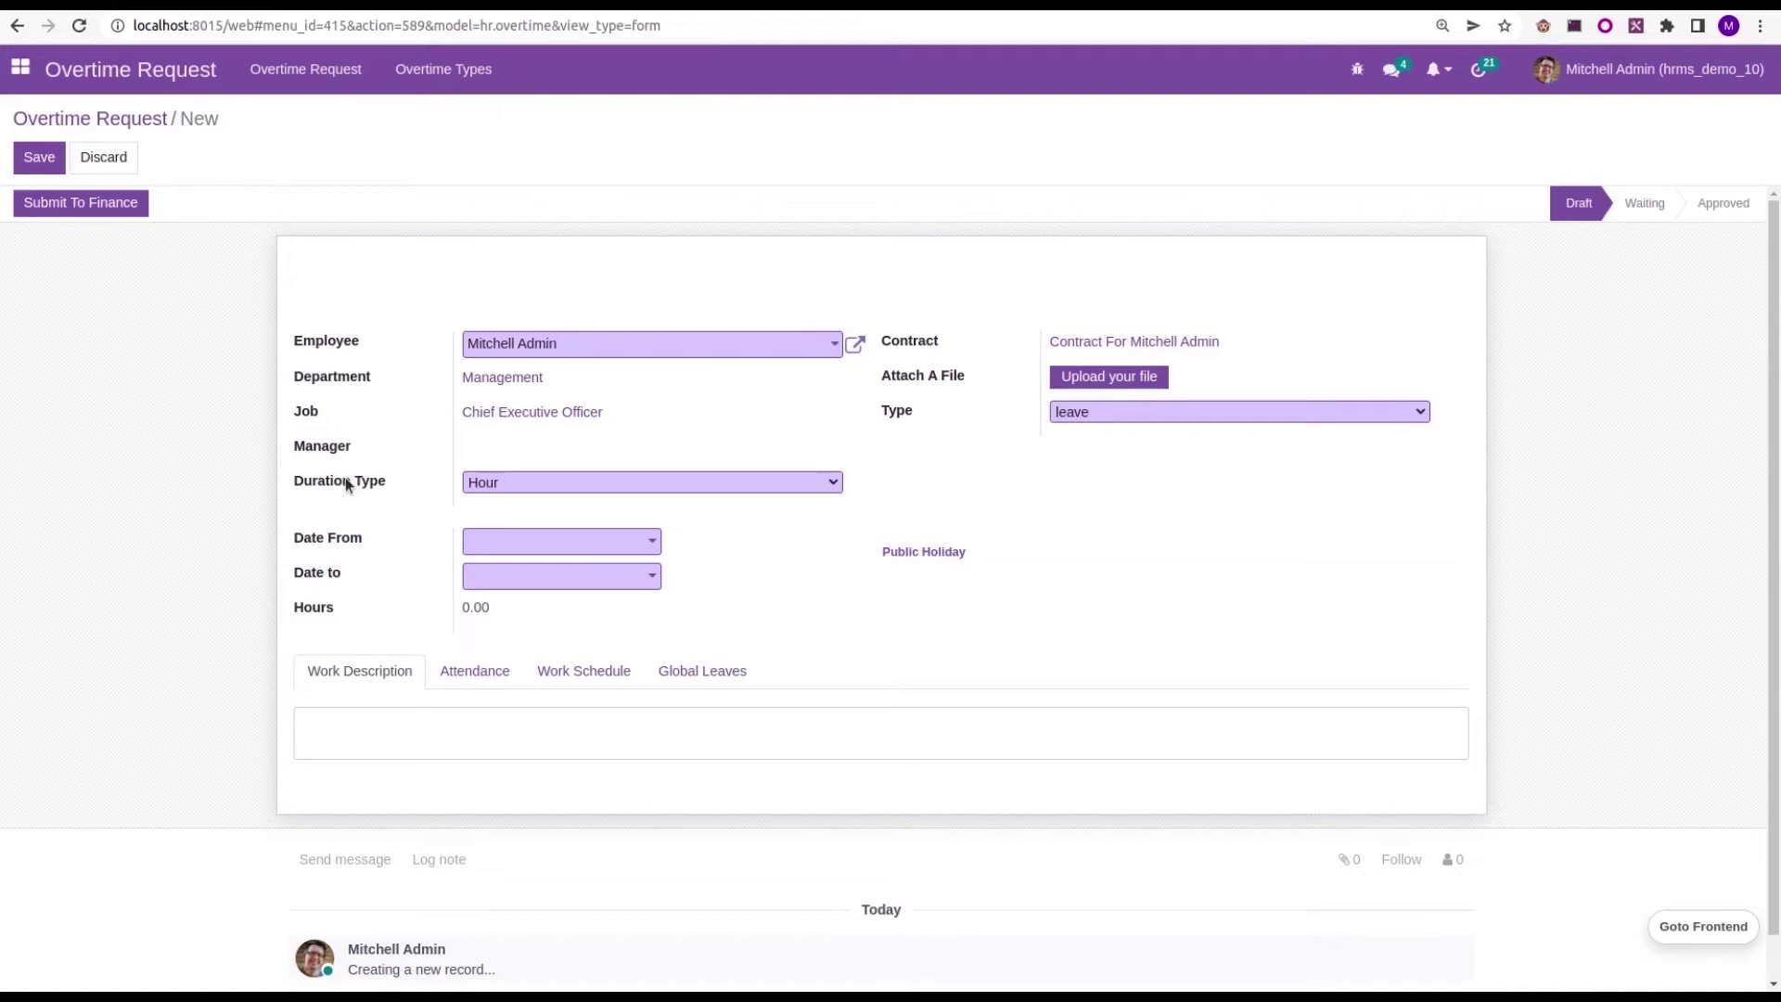
{"action": "left_click", "coordinate": [536, 482]}
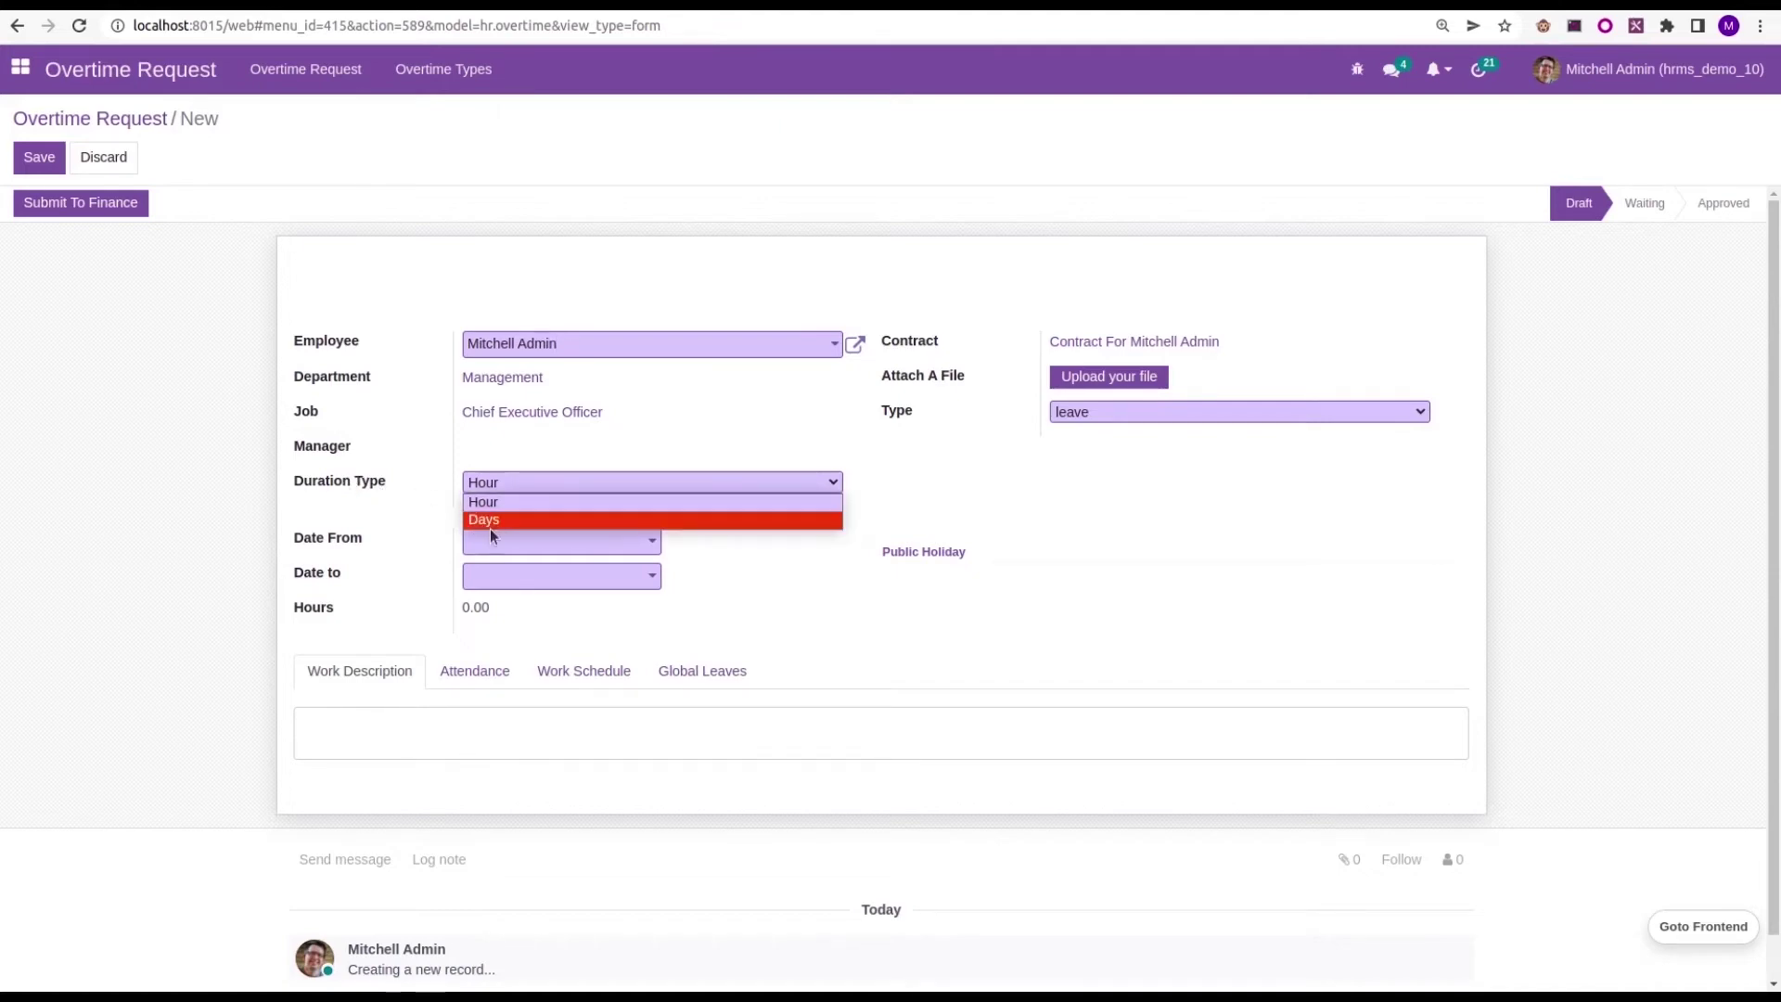
{"action": "left_click", "coordinate": [509, 506]}
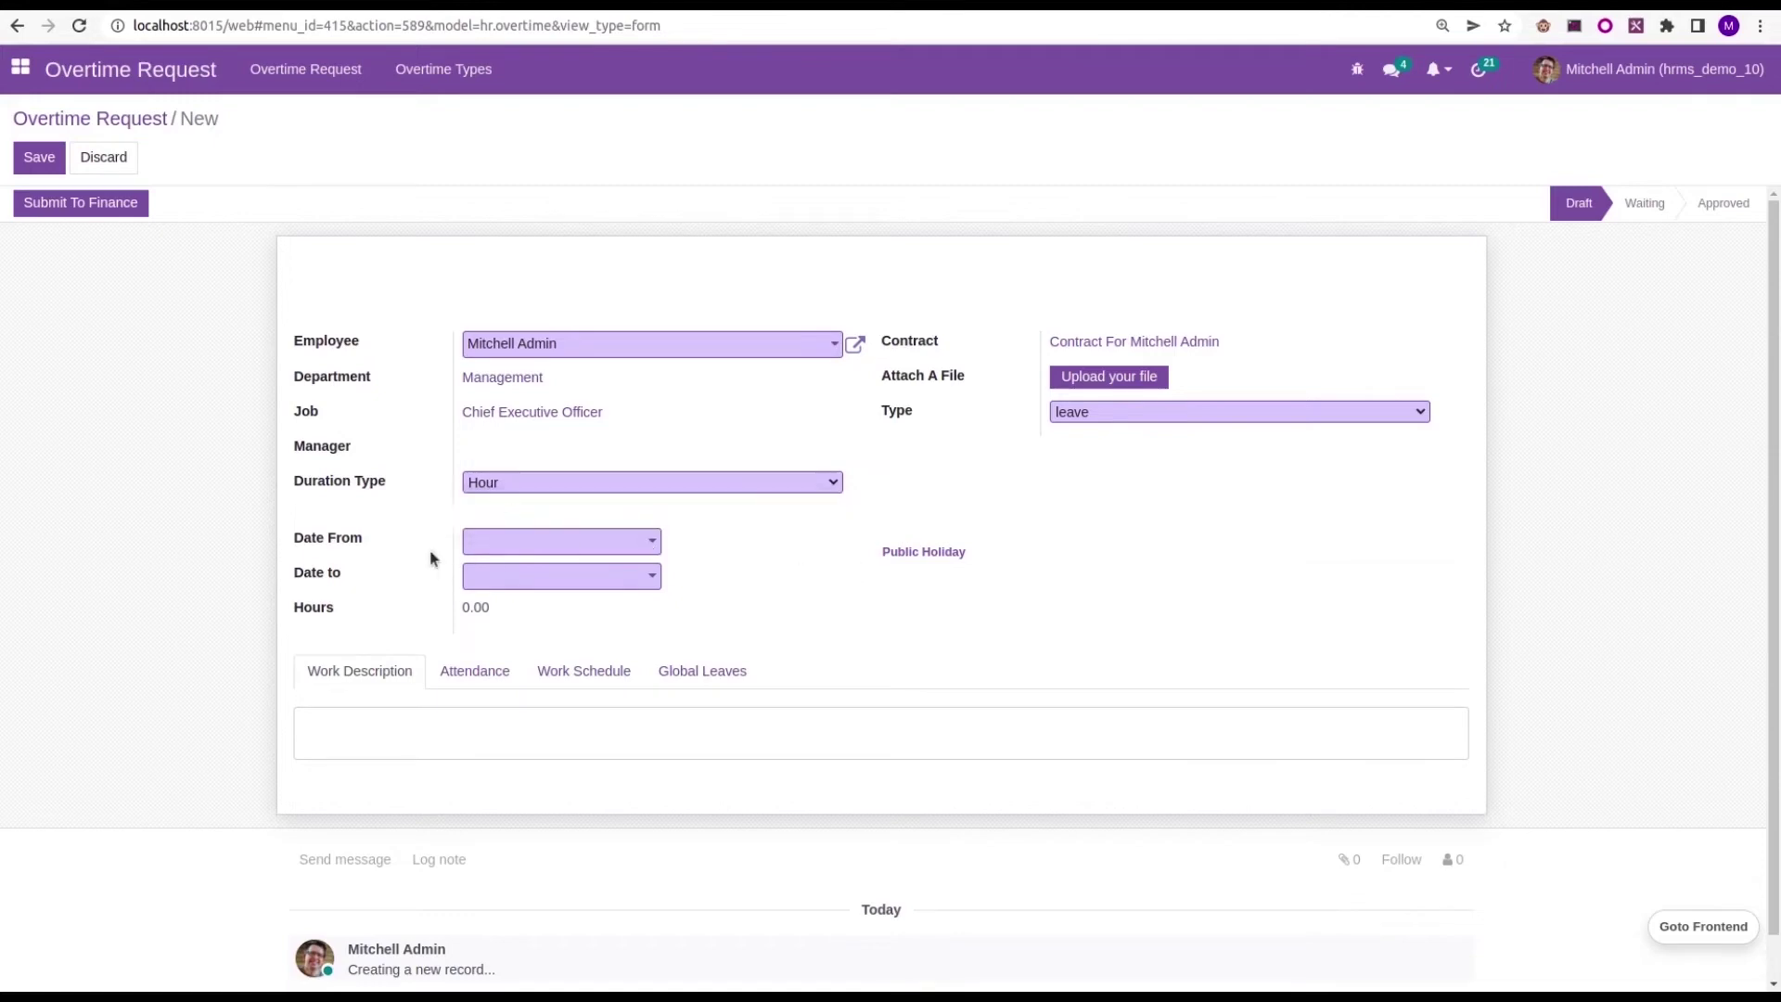
Set Date From to 13 April 2022.
{"action": "left_click", "coordinate": [536, 547]}
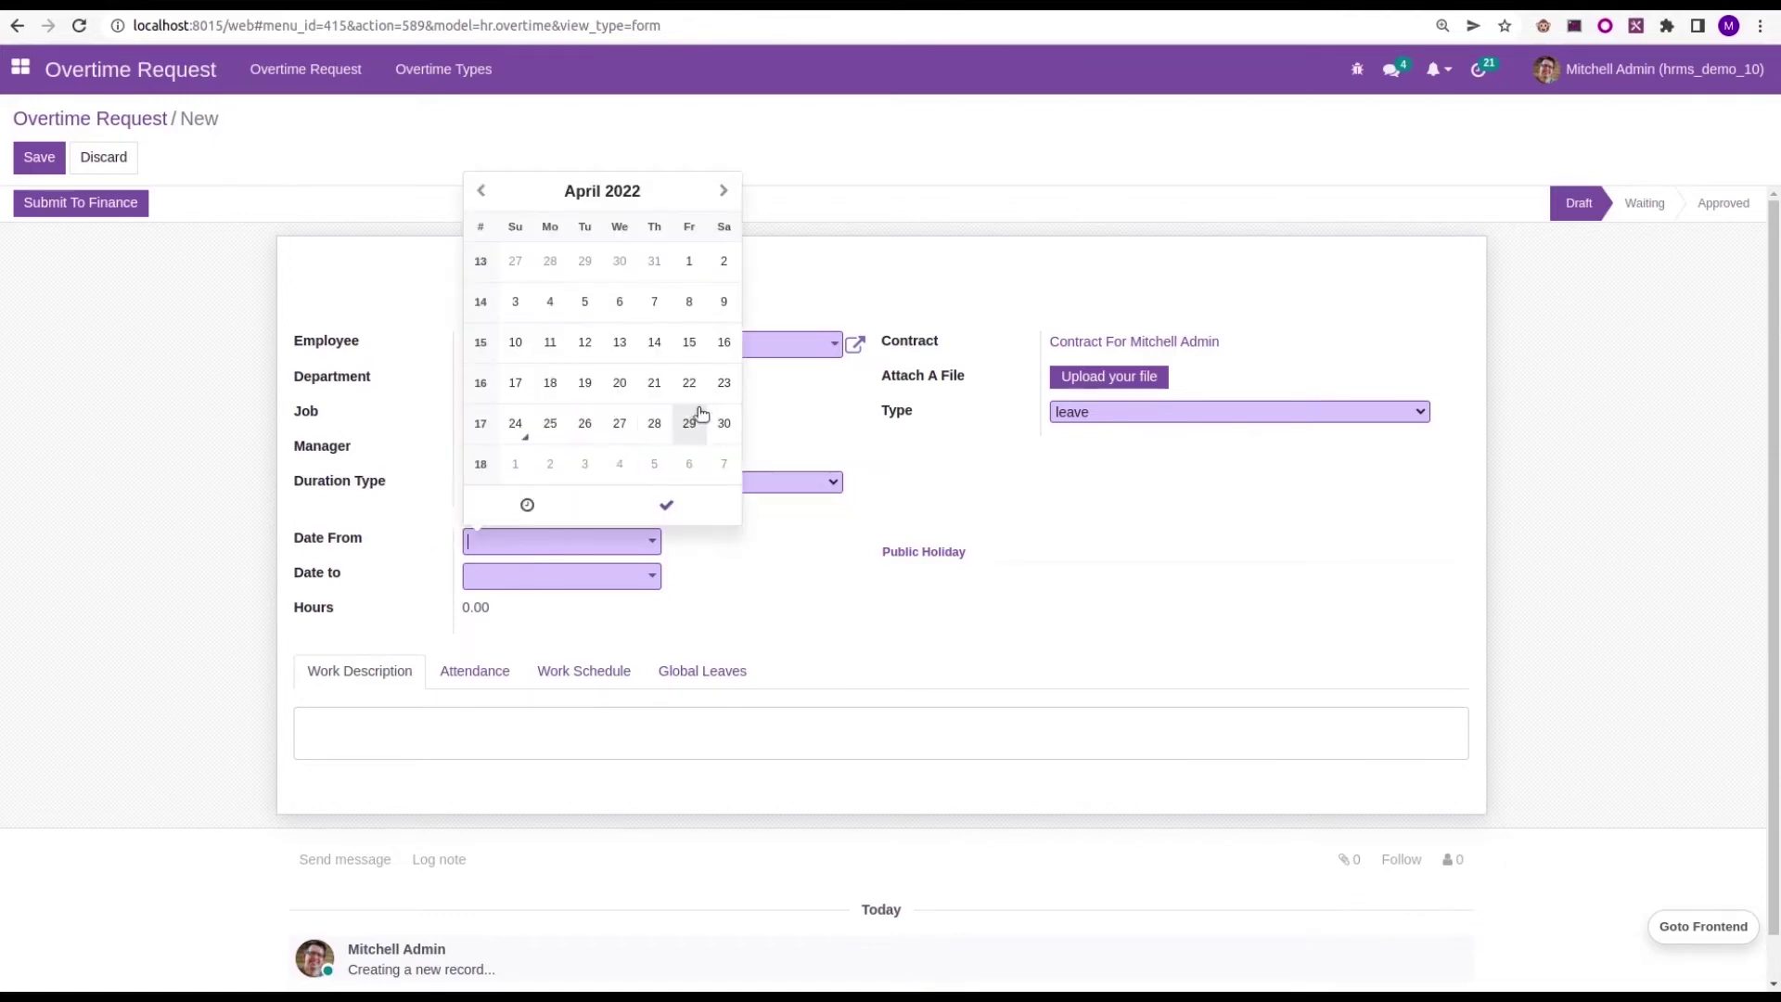
{"action": "left_click", "coordinate": [620, 343]}
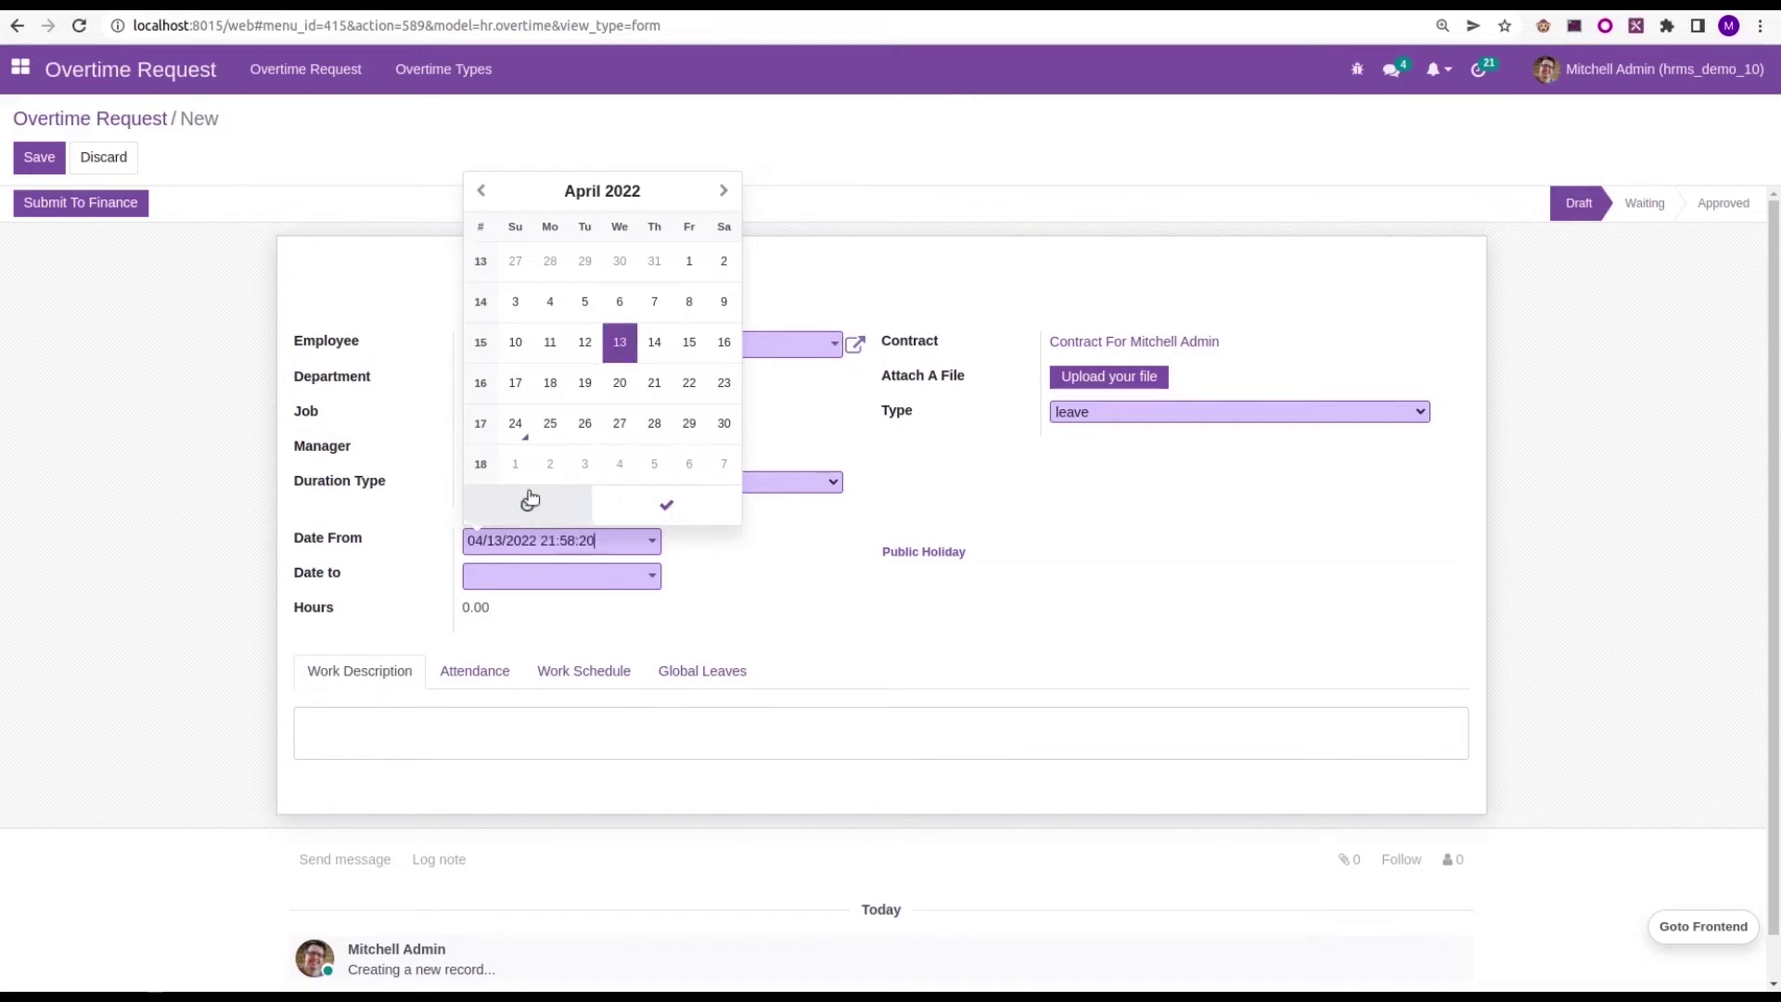
{"action": "left_click", "coordinate": [642, 503]}
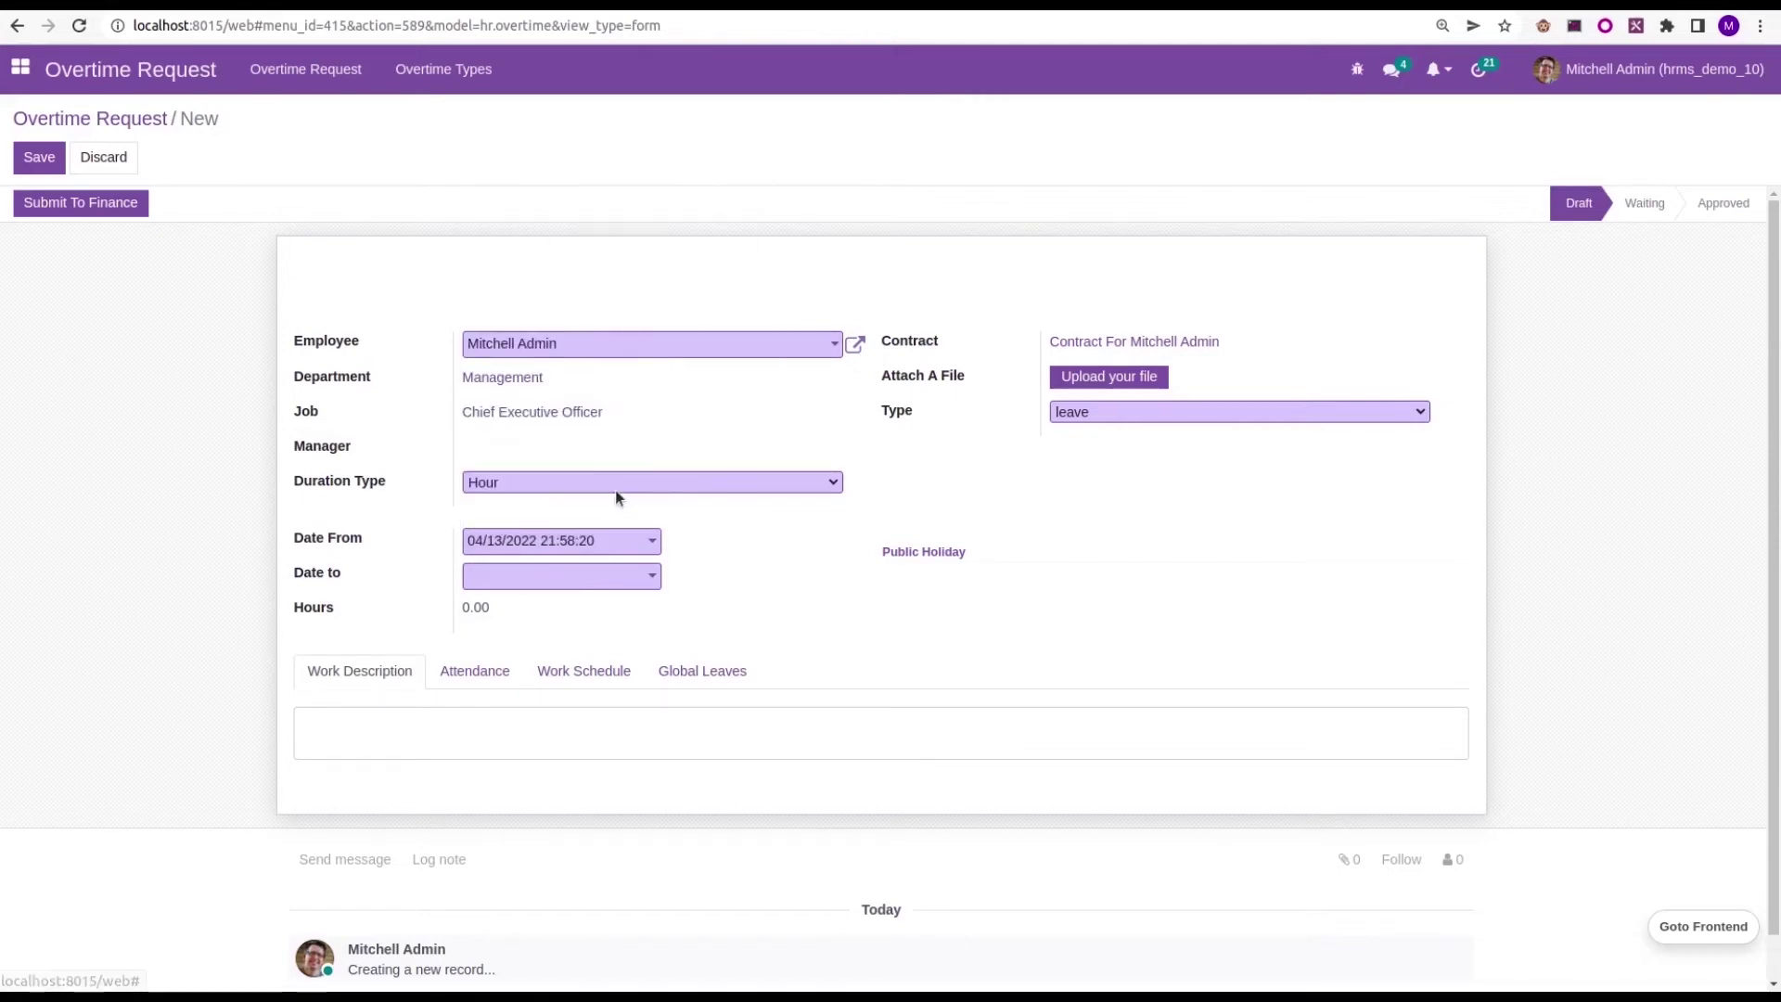
Make a first attempt at advancing the Date to end hour.
{"action": "left_click", "coordinate": [541, 575]}
{"action": "left_click", "coordinate": [525, 544]}
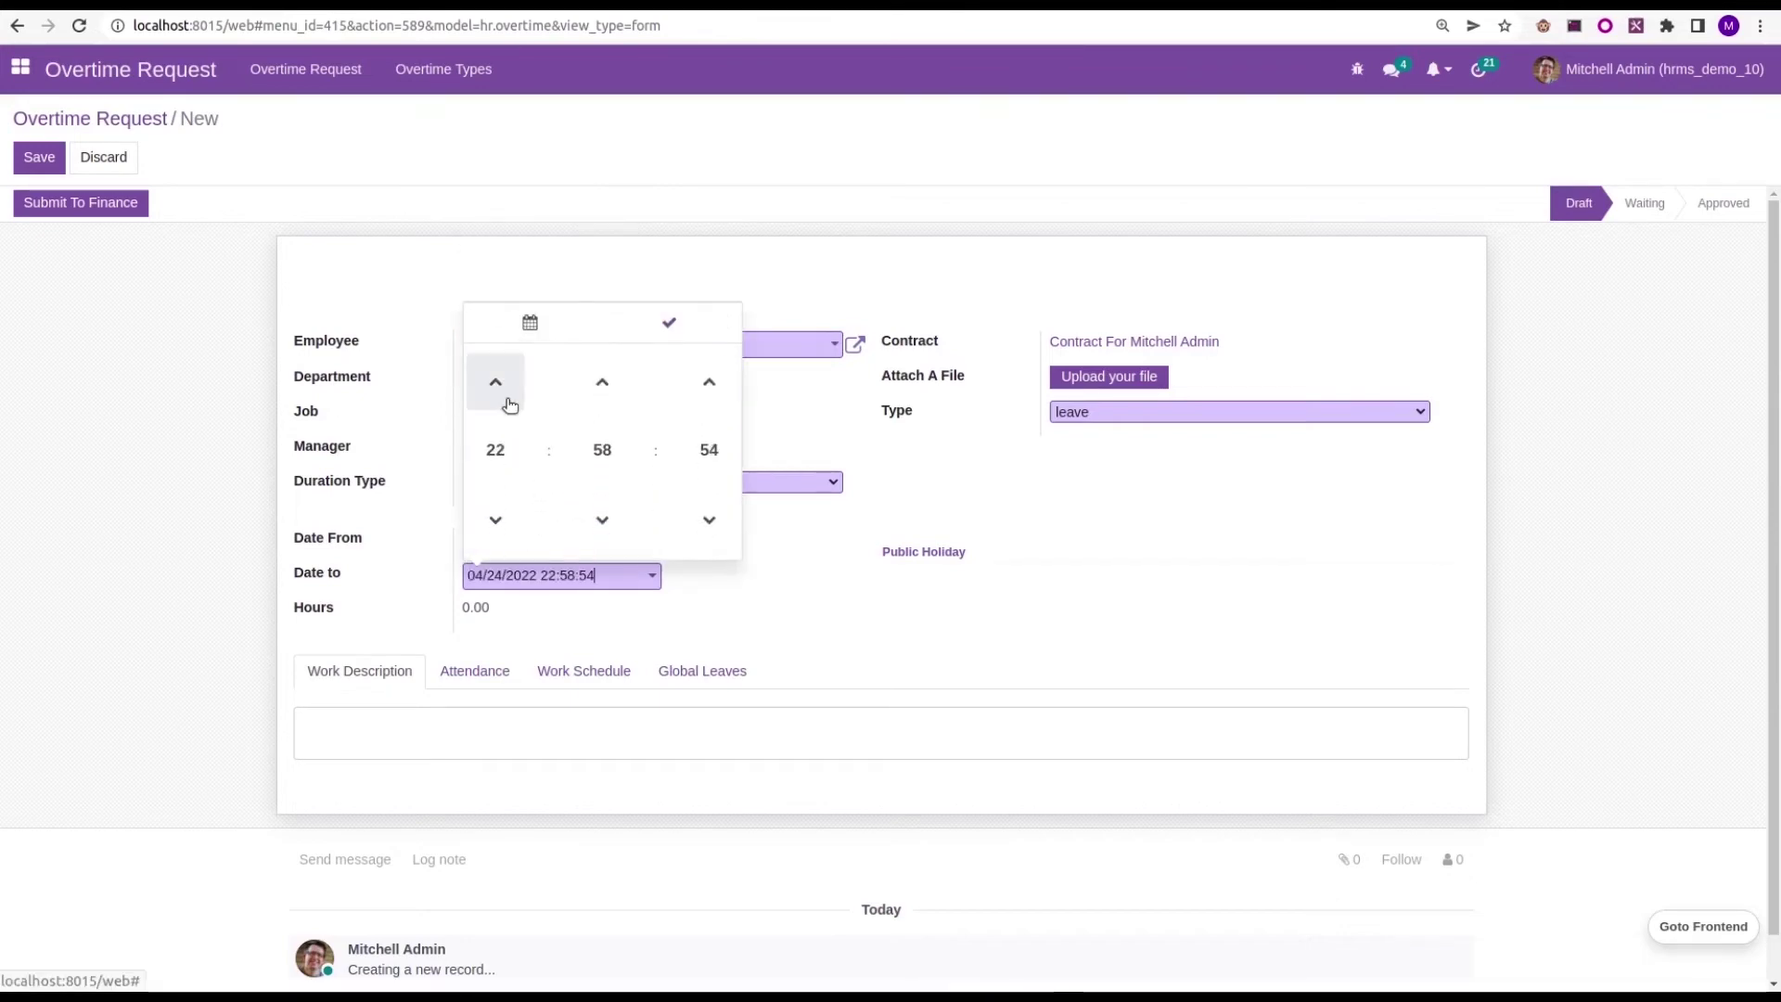
{"action": "triple_click", "coordinate": [509, 404]}
{"action": "triple_click", "coordinate": [509, 403]}
{"action": "triple_click", "coordinate": [509, 403]}
{"action": "triple_click", "coordinate": [510, 404]}
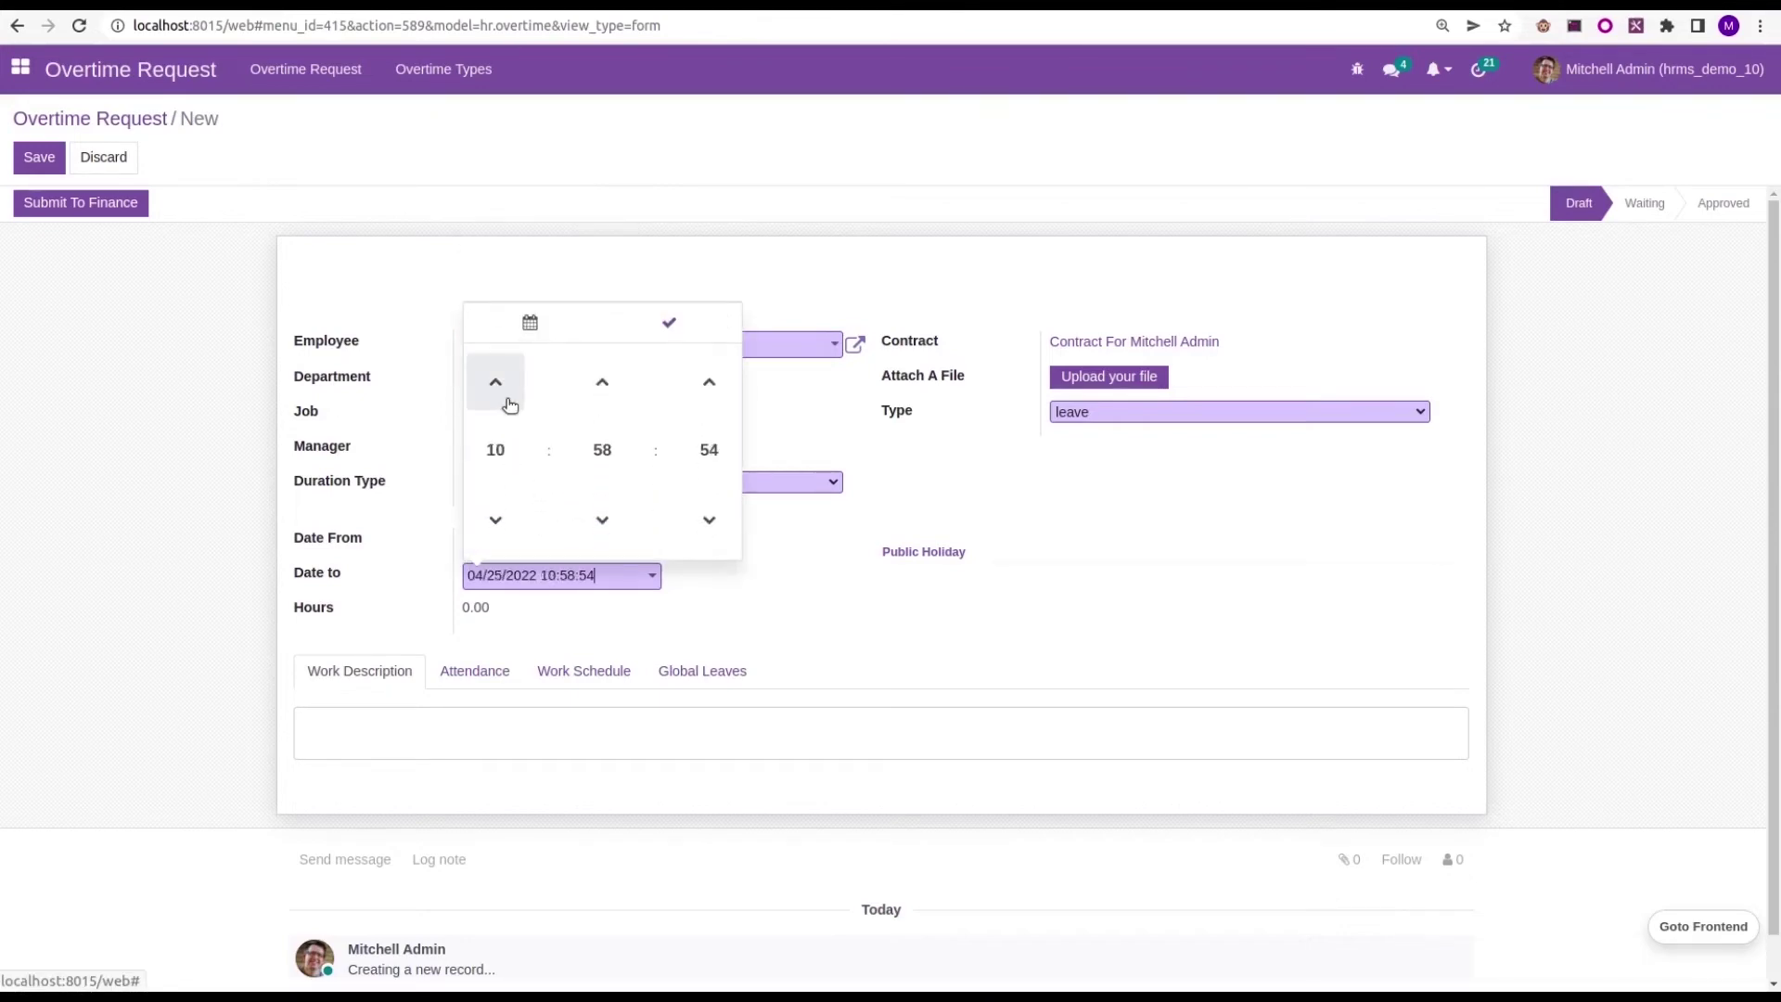
{"action": "left_click", "coordinate": [805, 584]}
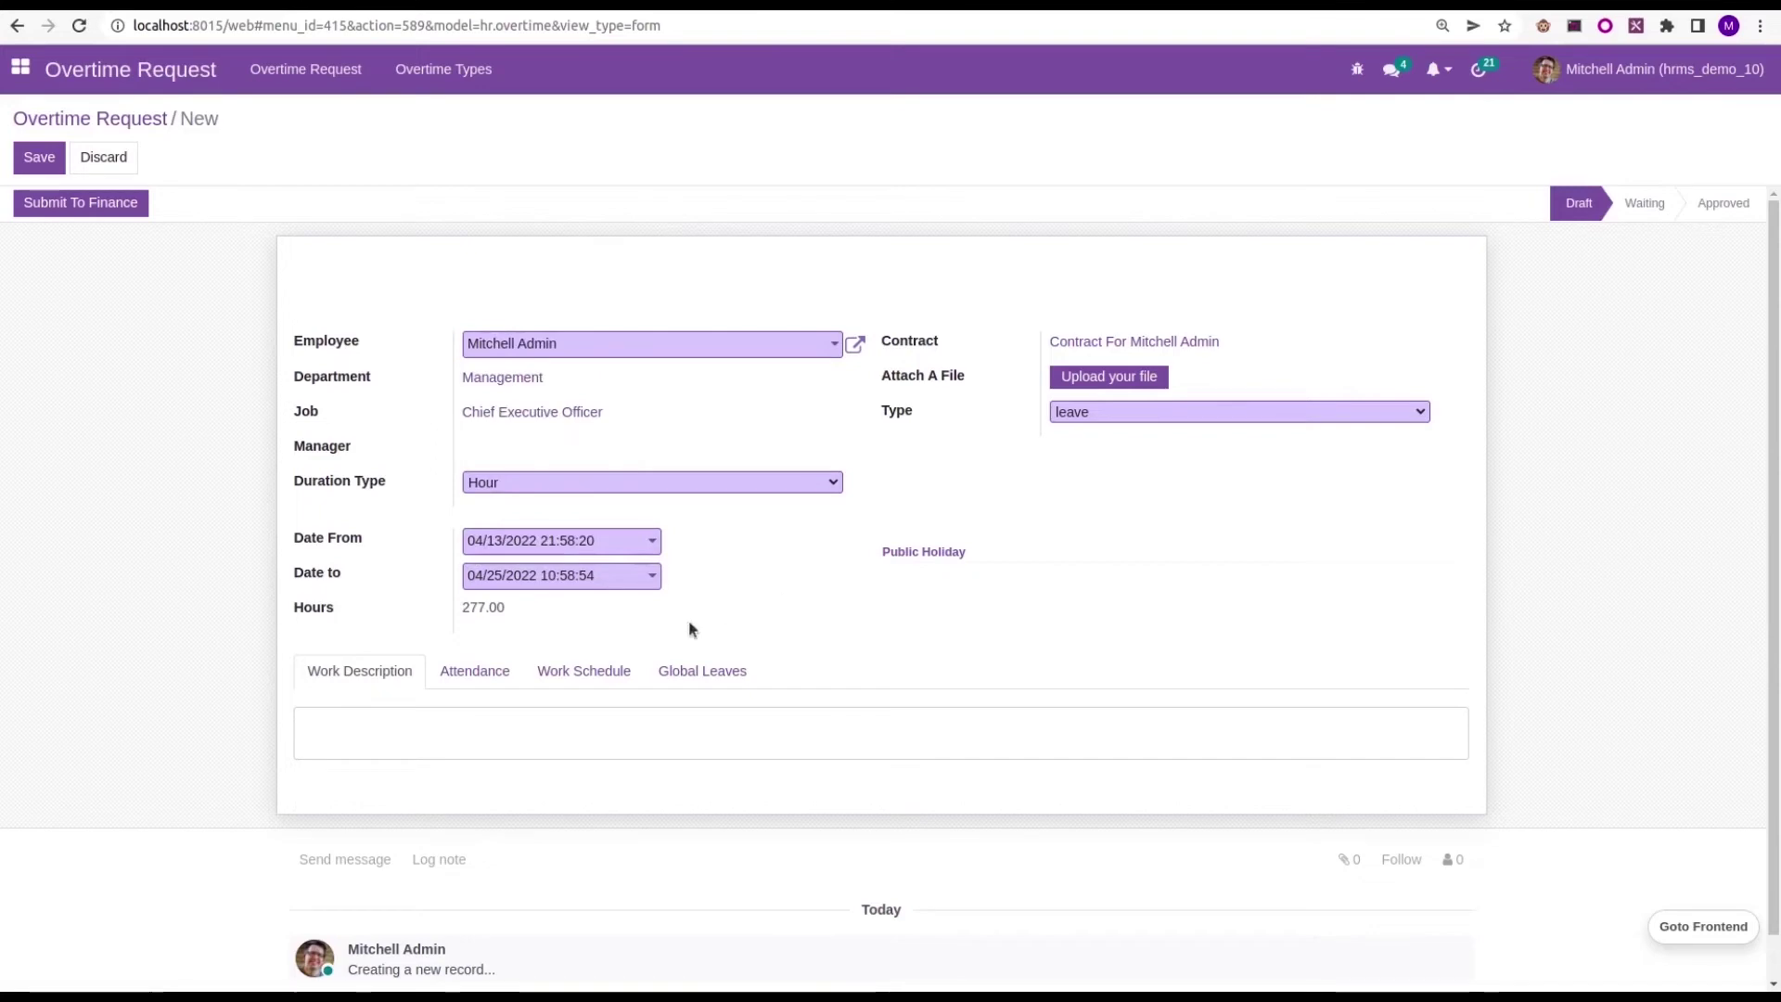
Set Date to 04/13/2022 22:58:54, so the request covers 1.00 hour.
{"action": "left_click", "coordinate": [607, 581]}
{"action": "left_click", "coordinate": [619, 378]}
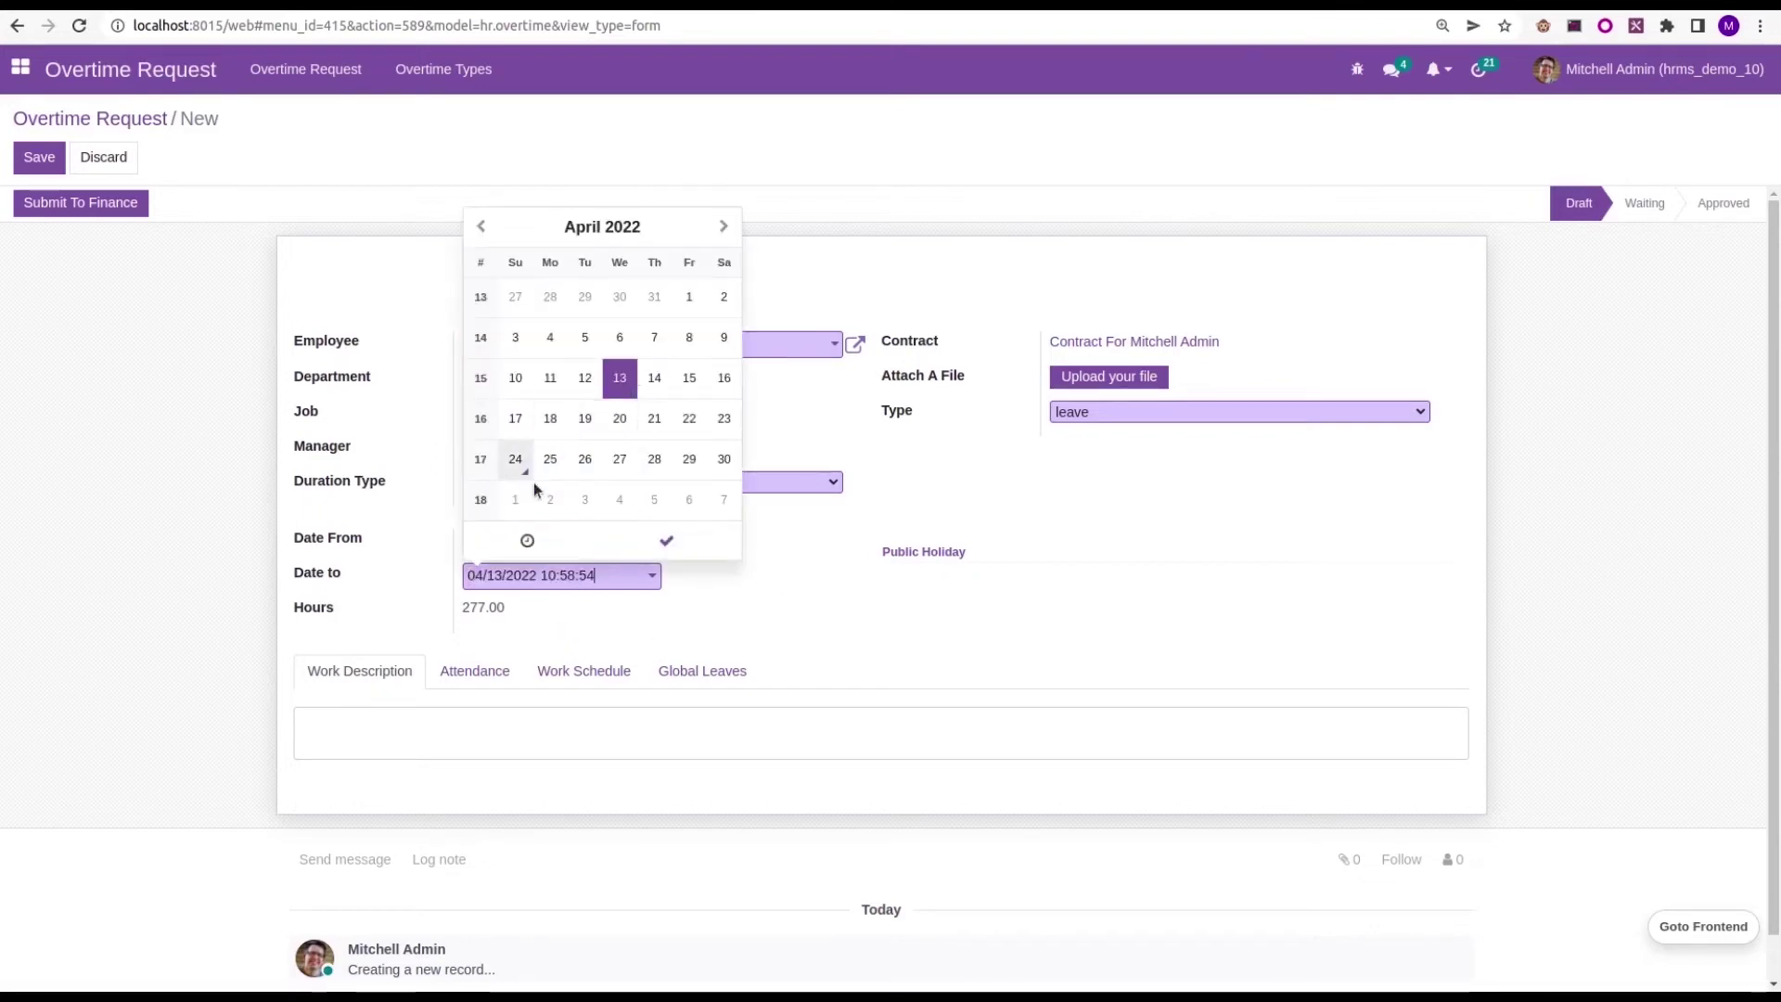
{"action": "left_click", "coordinate": [527, 540]}
{"action": "double_click", "coordinate": [512, 391]}
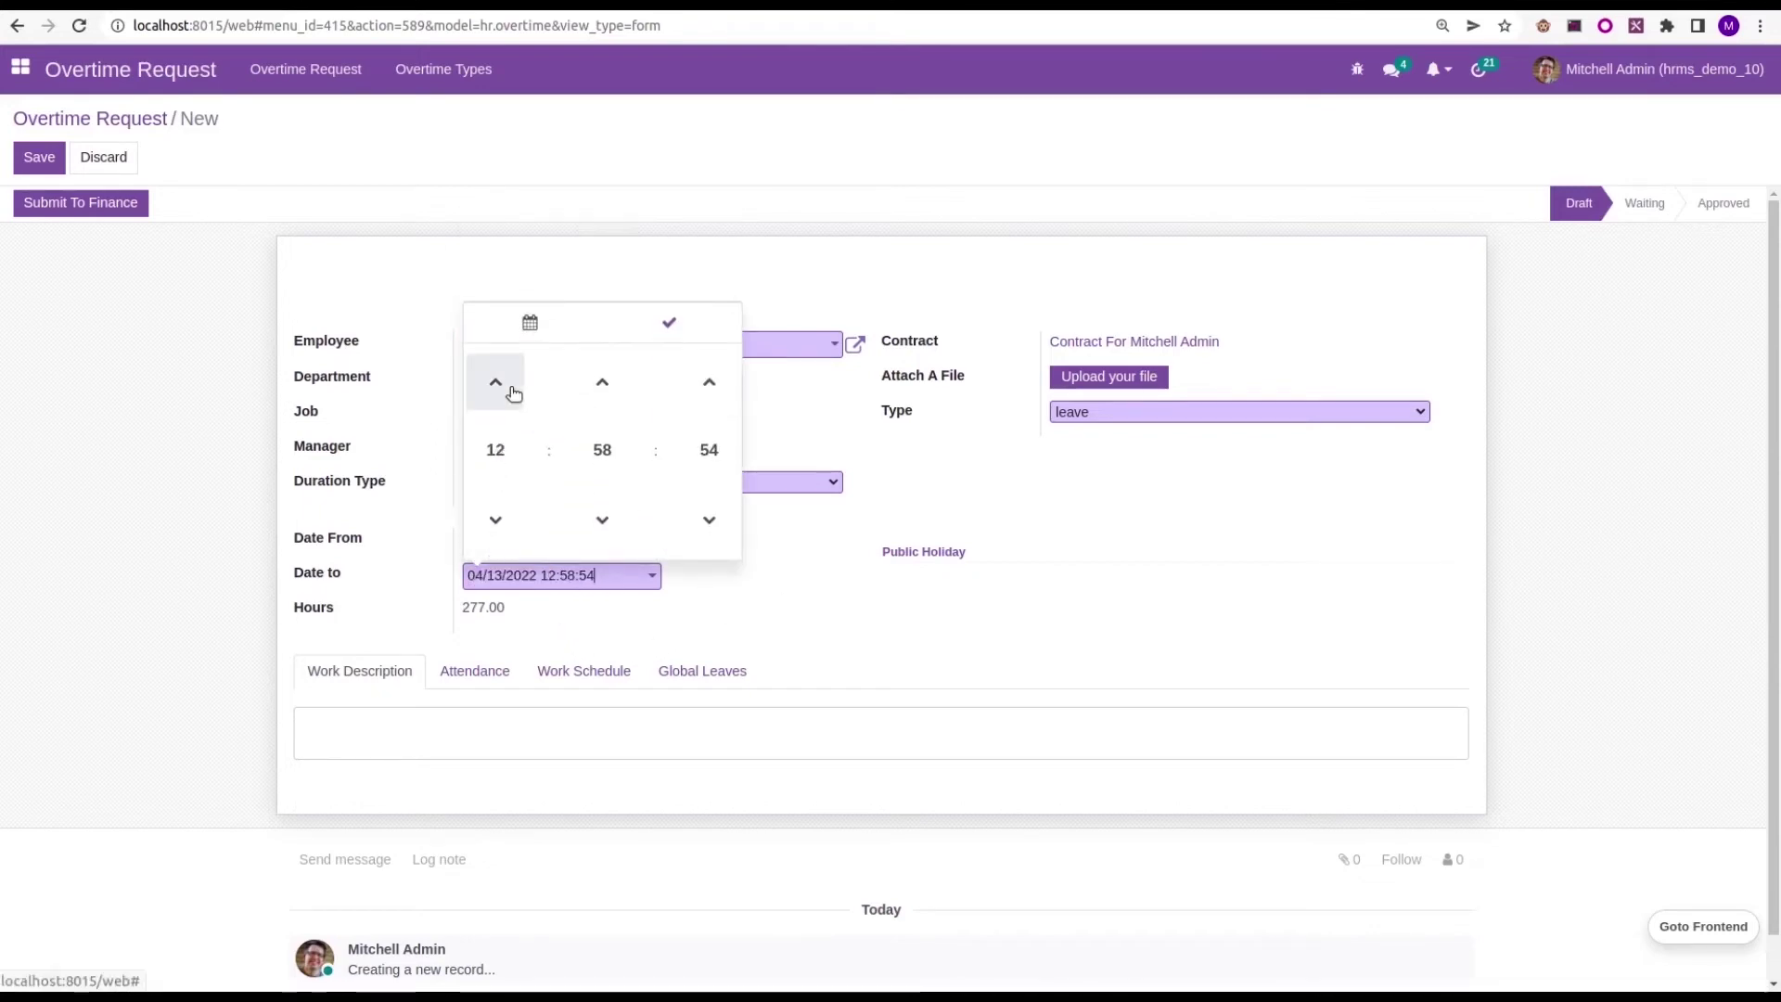
{"action": "left_click", "coordinate": [496, 383]}
{"action": "left_click", "coordinate": [495, 382]}
{"action": "left_click", "coordinate": [853, 572]}
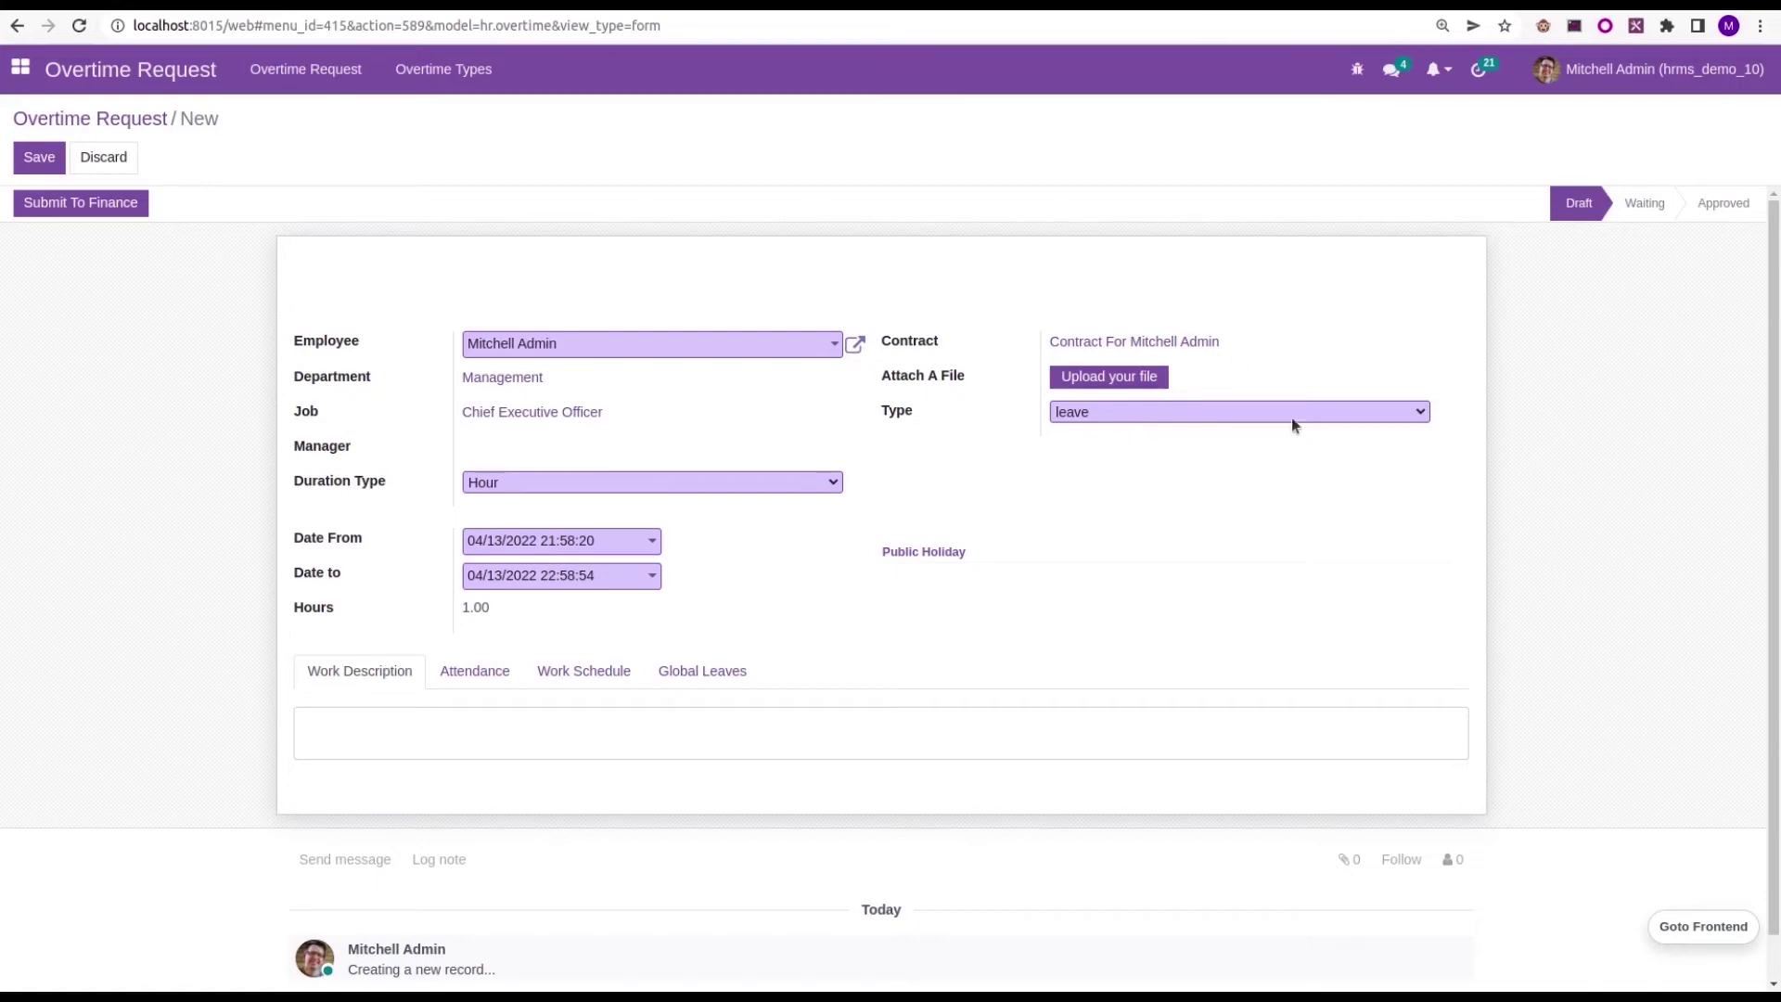
{"action": "left_click", "coordinate": [1240, 414]}
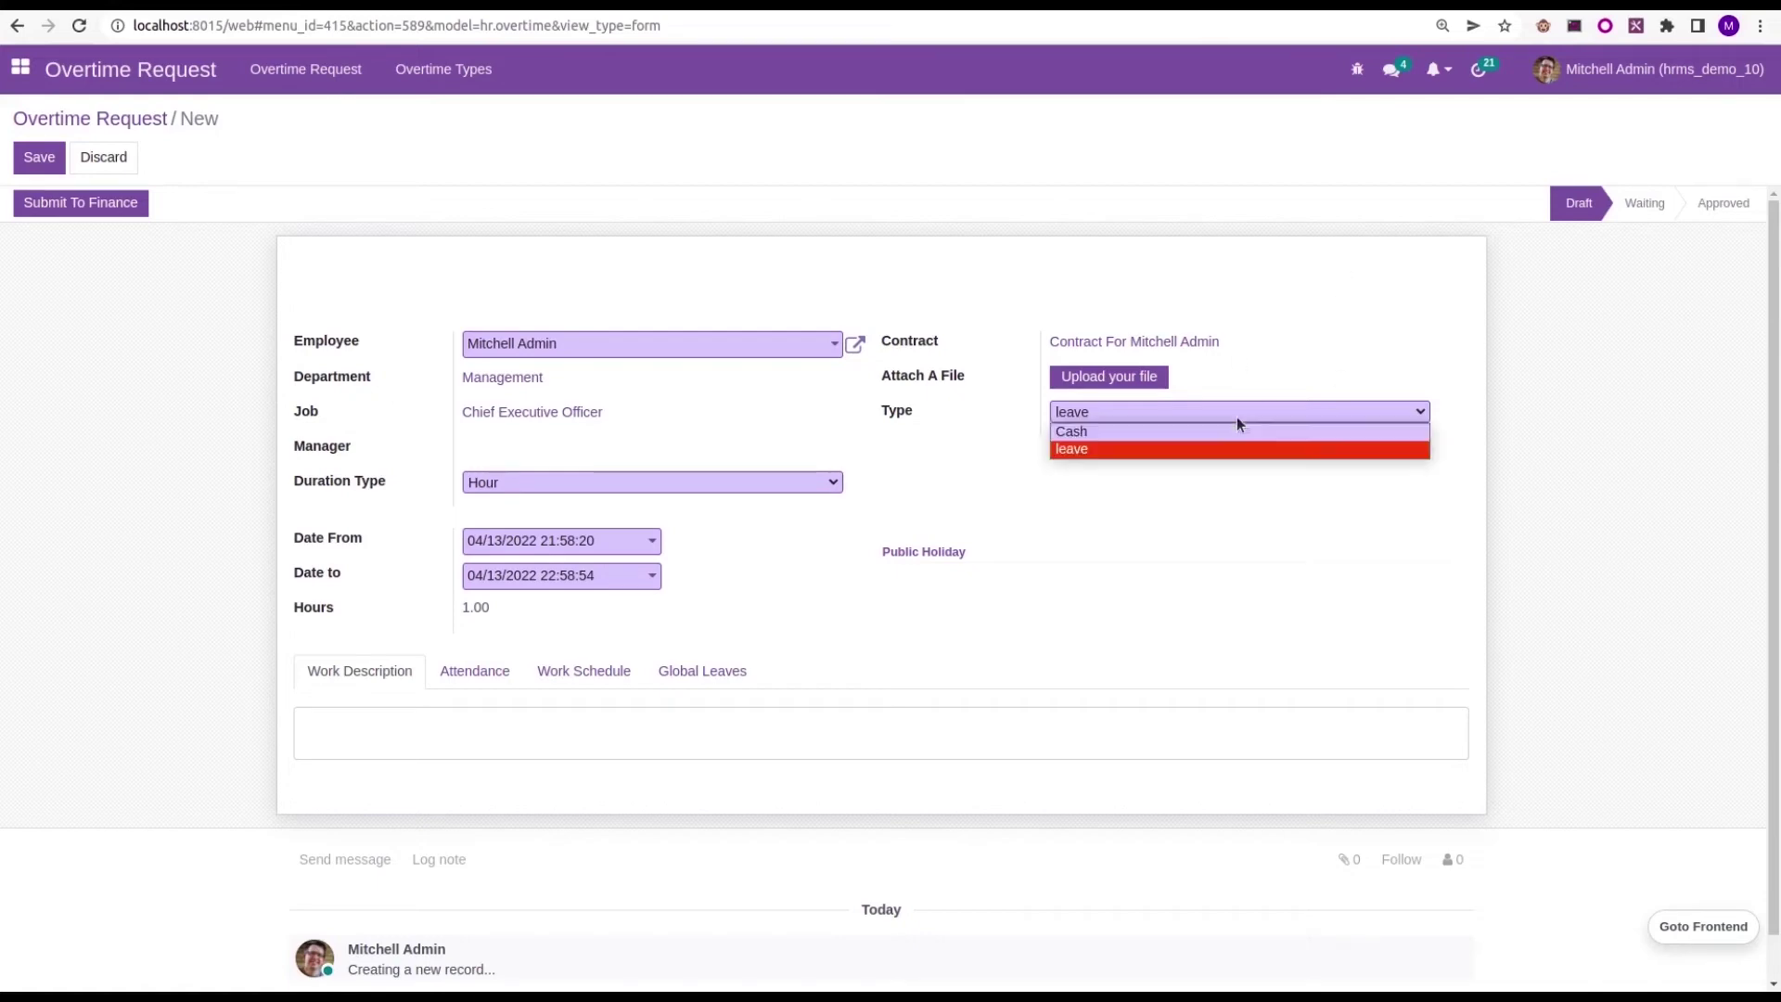
Keep request type 'leave', review the Attendance, Work Schedule and Global Leaves tabs, then save.
{"action": "left_click", "coordinate": [1105, 449]}
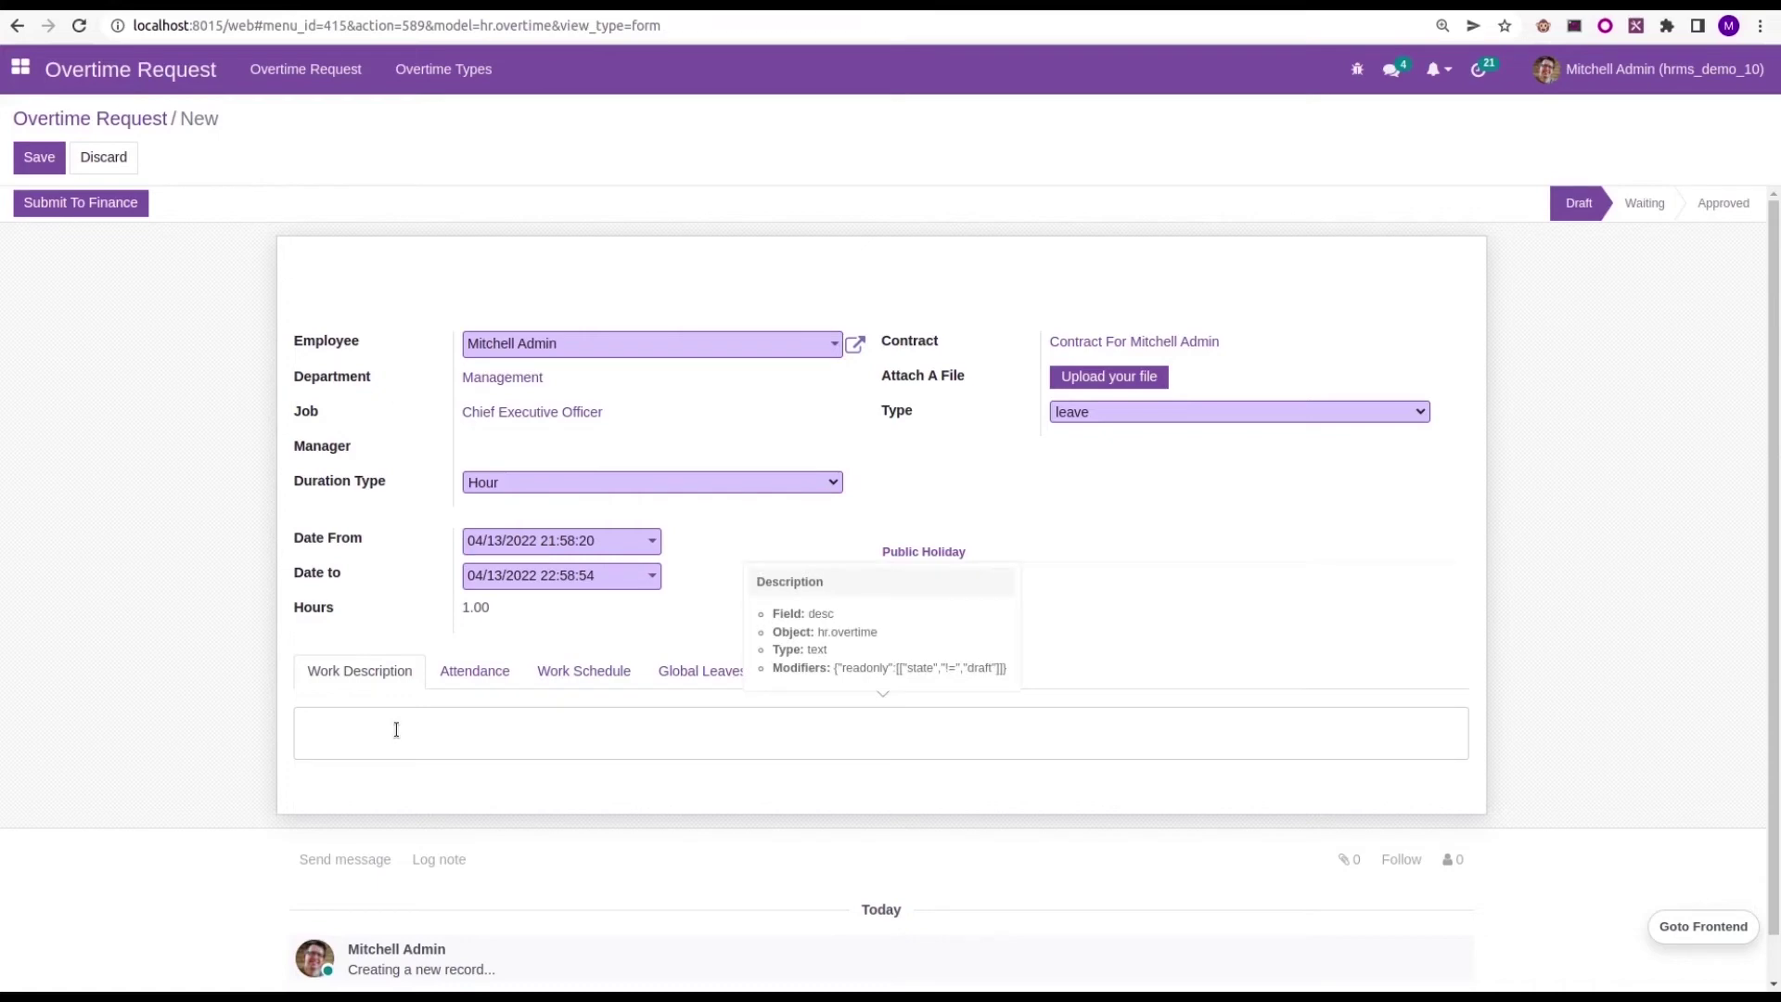
{"action": "left_click", "coordinate": [468, 674]}
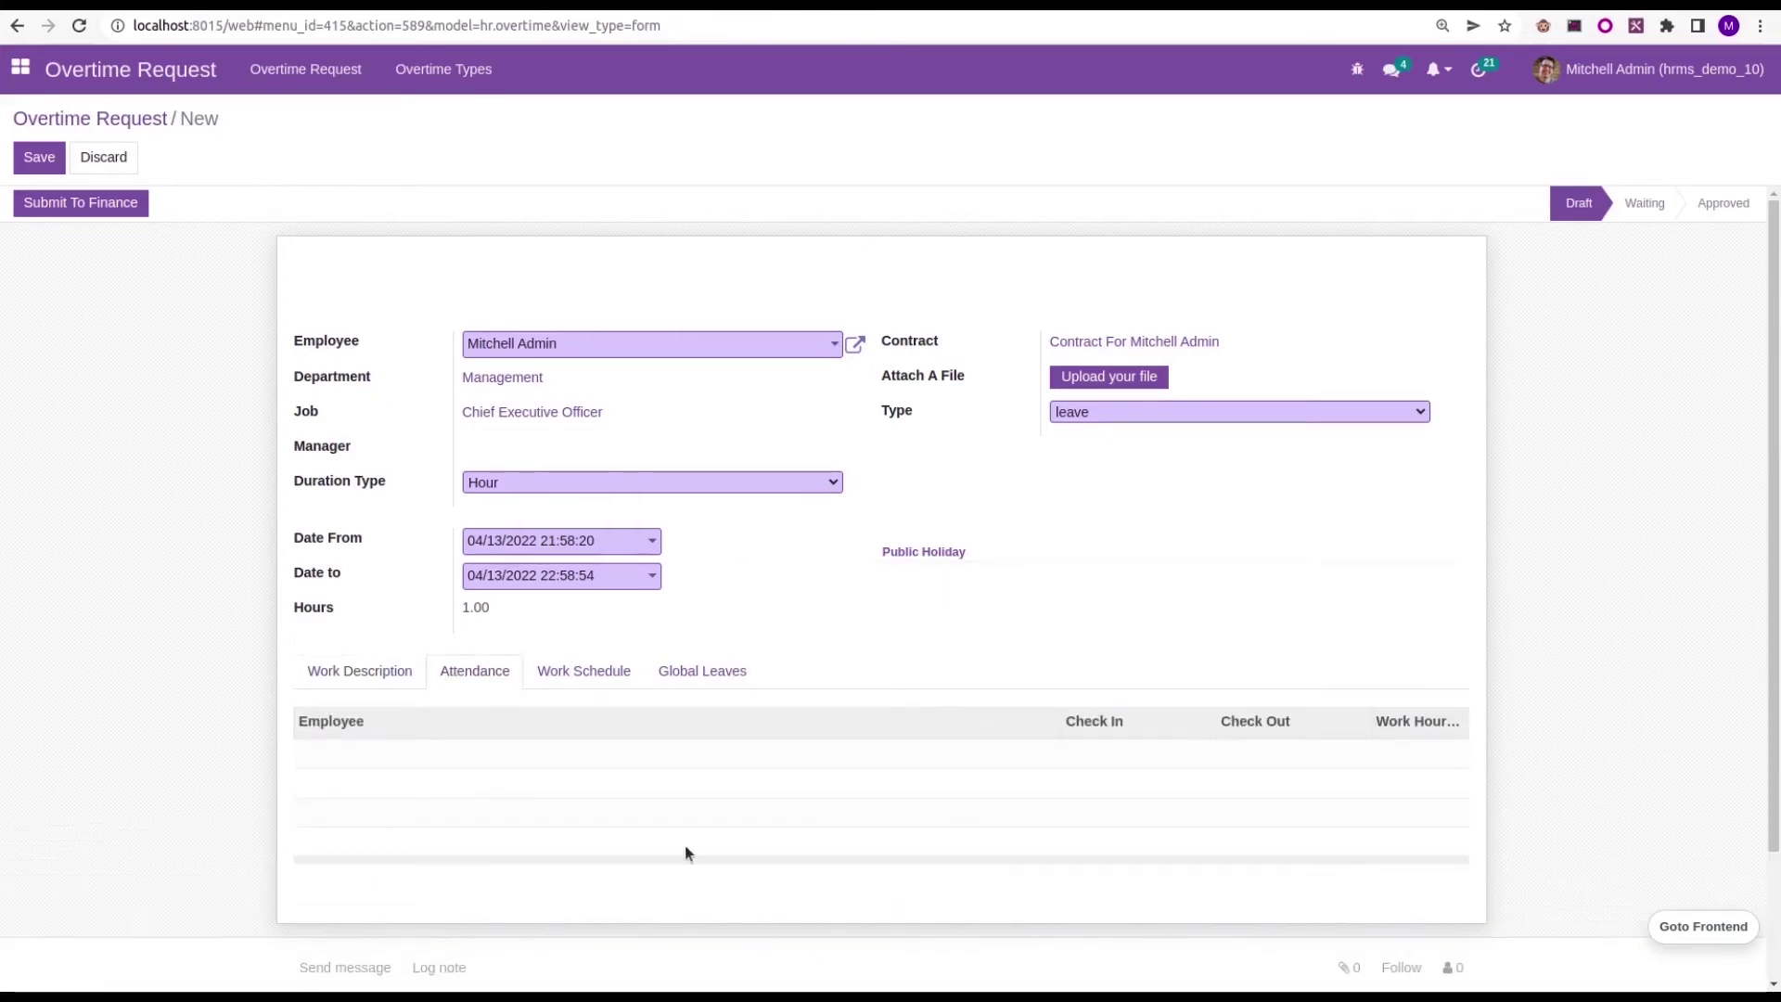
{"action": "left_click", "coordinate": [585, 674]}
{"action": "scroll", "coordinate": [876, 753], "scroll_direction": "down", "scroll_amount": 2}
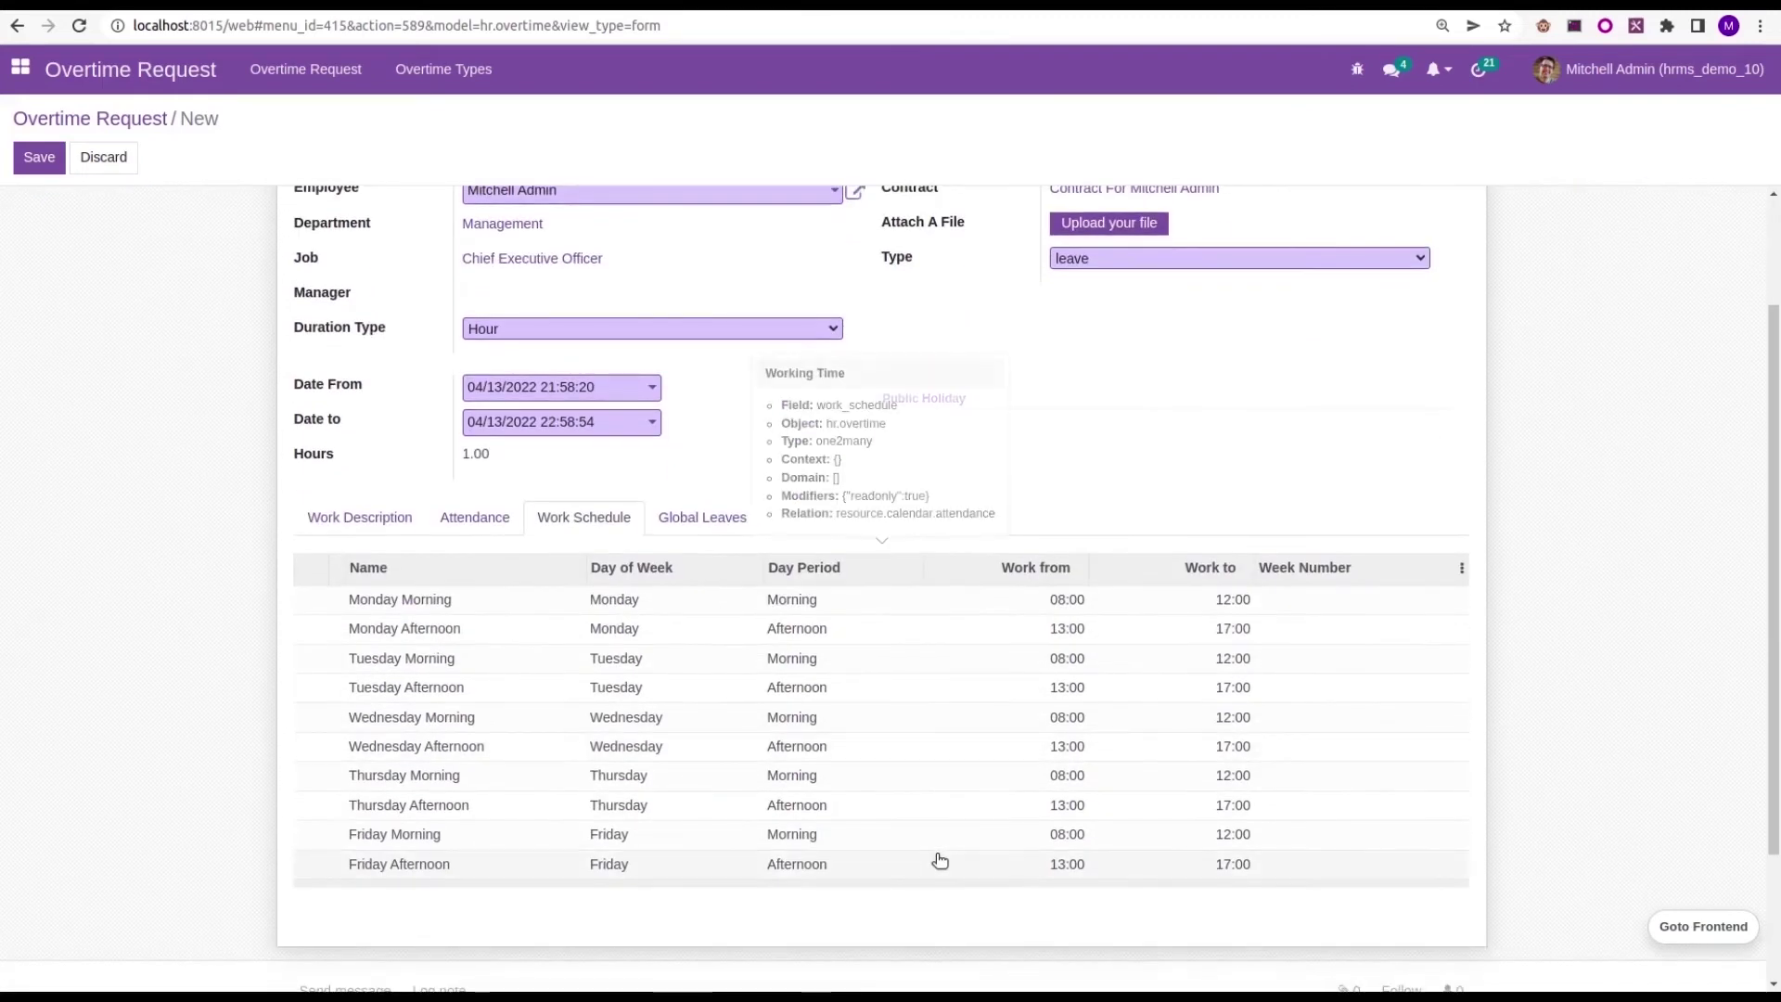
{"action": "left_click", "coordinate": [737, 517]}
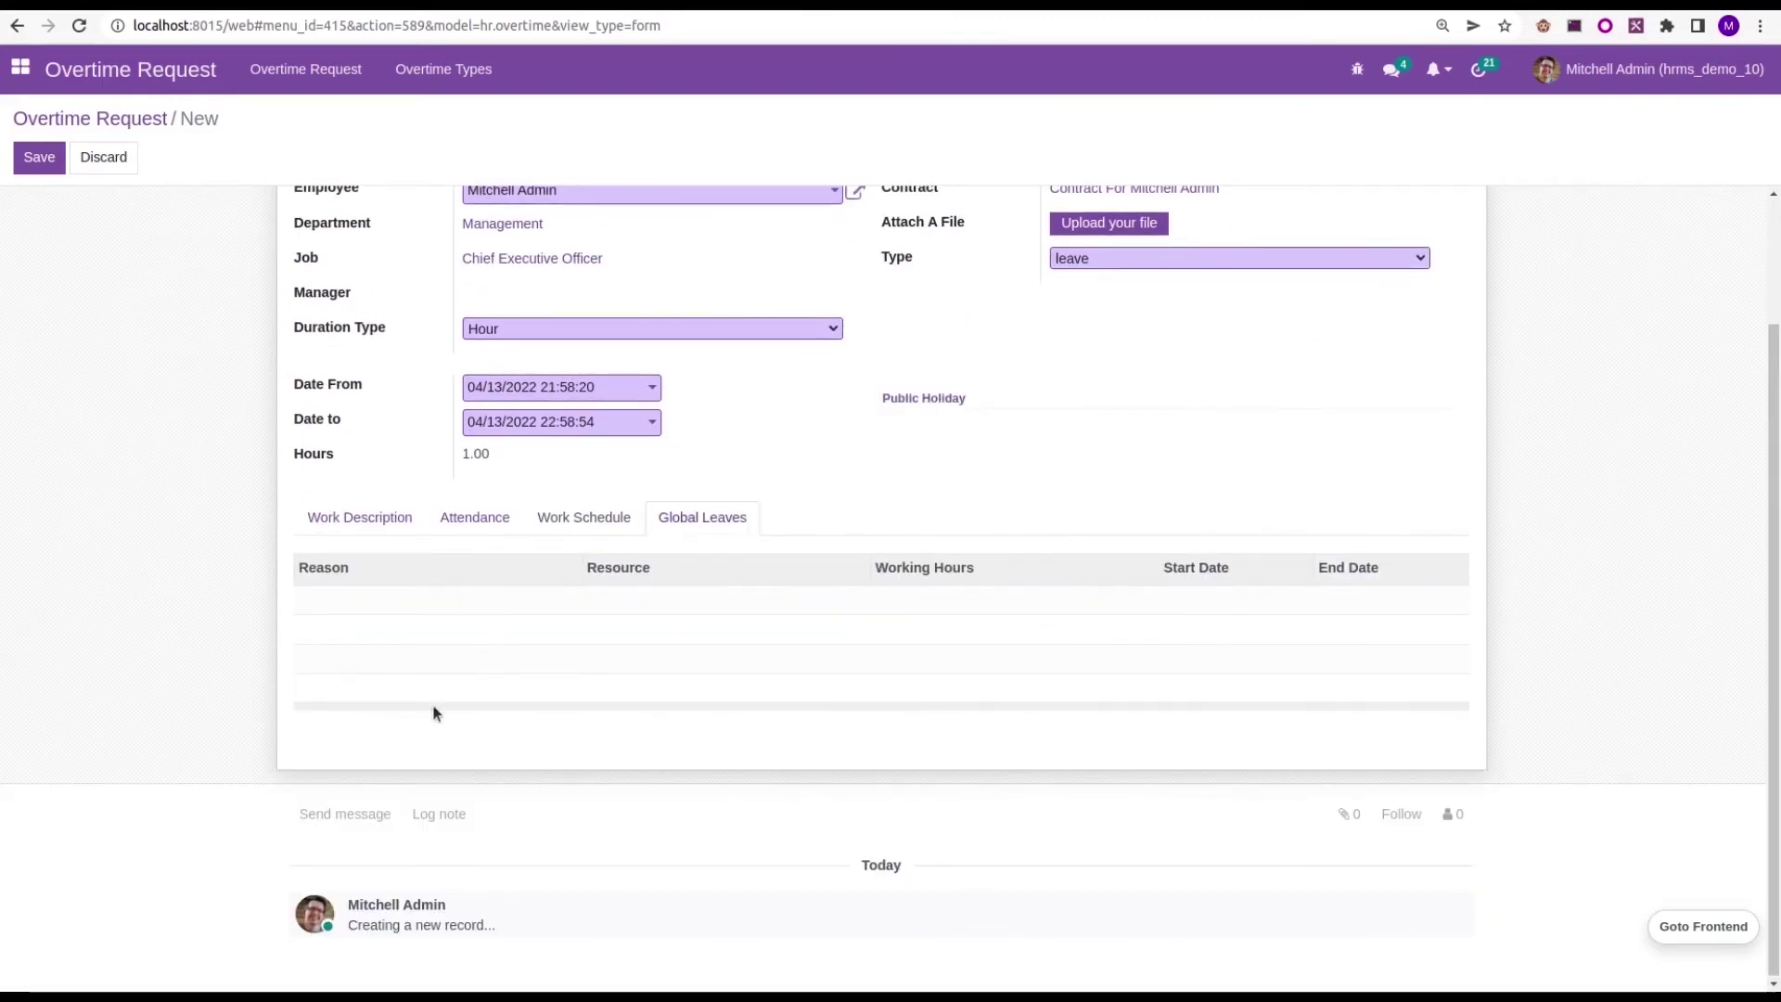
{"action": "left_click", "coordinate": [354, 517]}
{"action": "scroll", "coordinate": [764, 492], "scroll_direction": "up", "scroll_amount": 2}
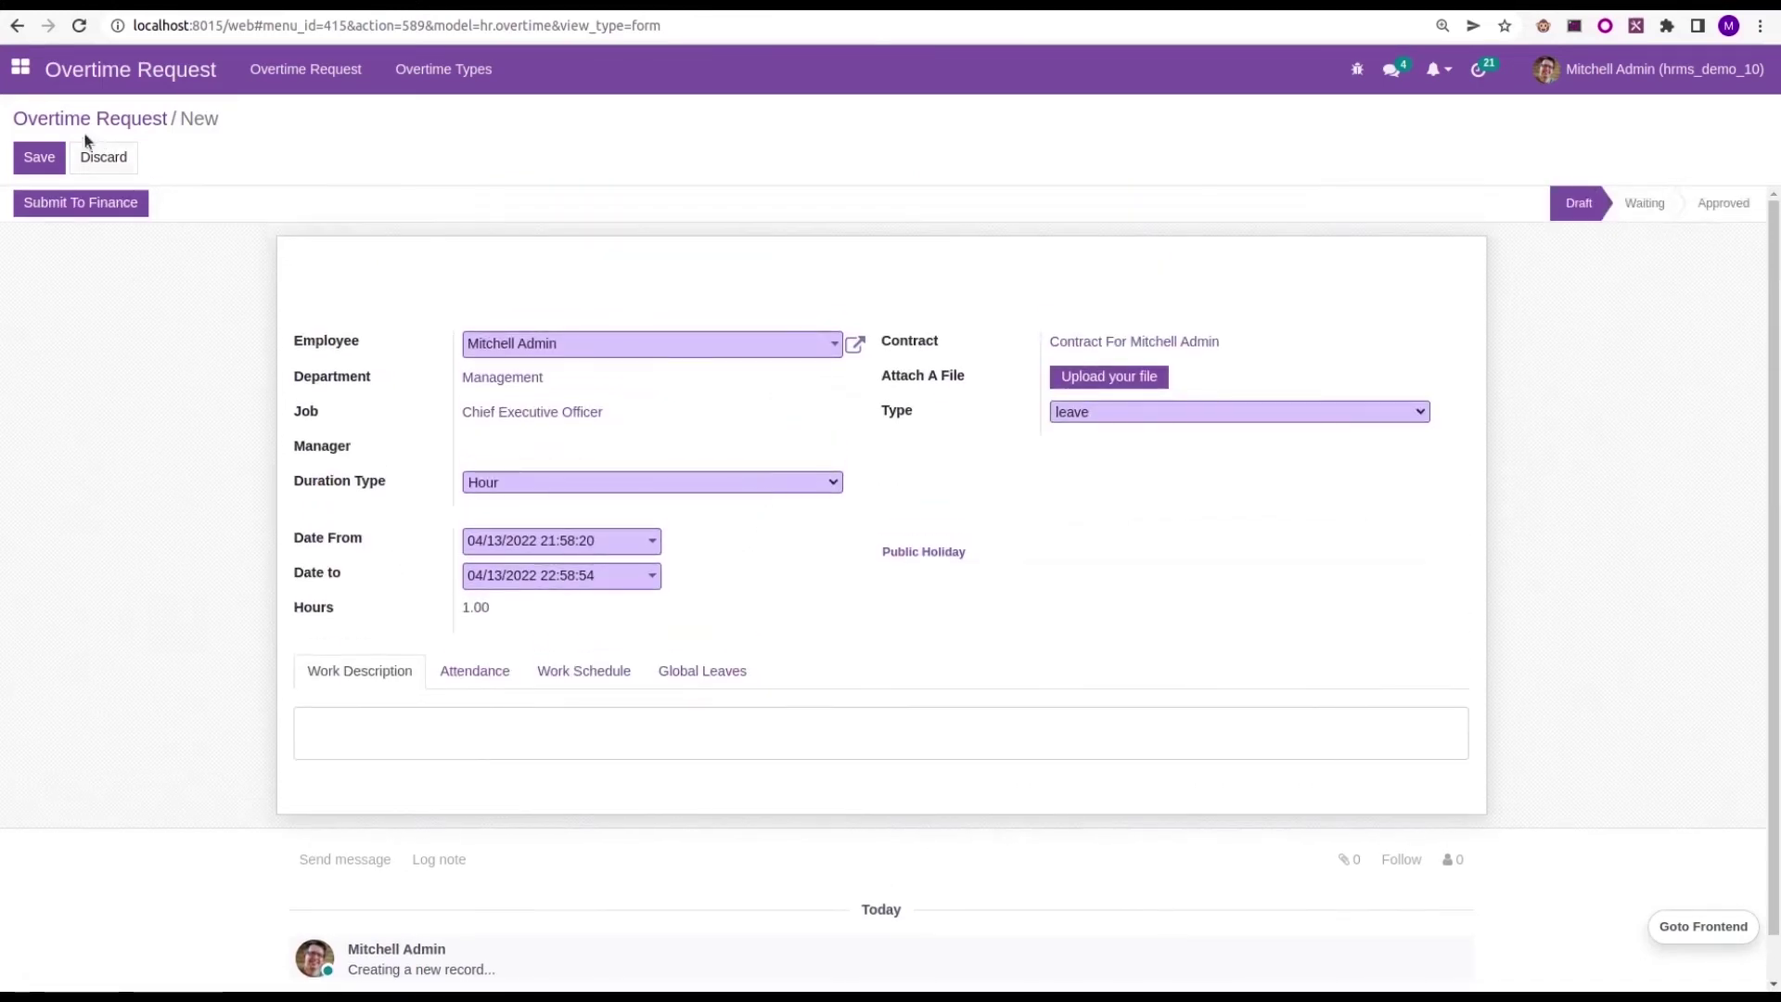
{"action": "left_click", "coordinate": [39, 158]}
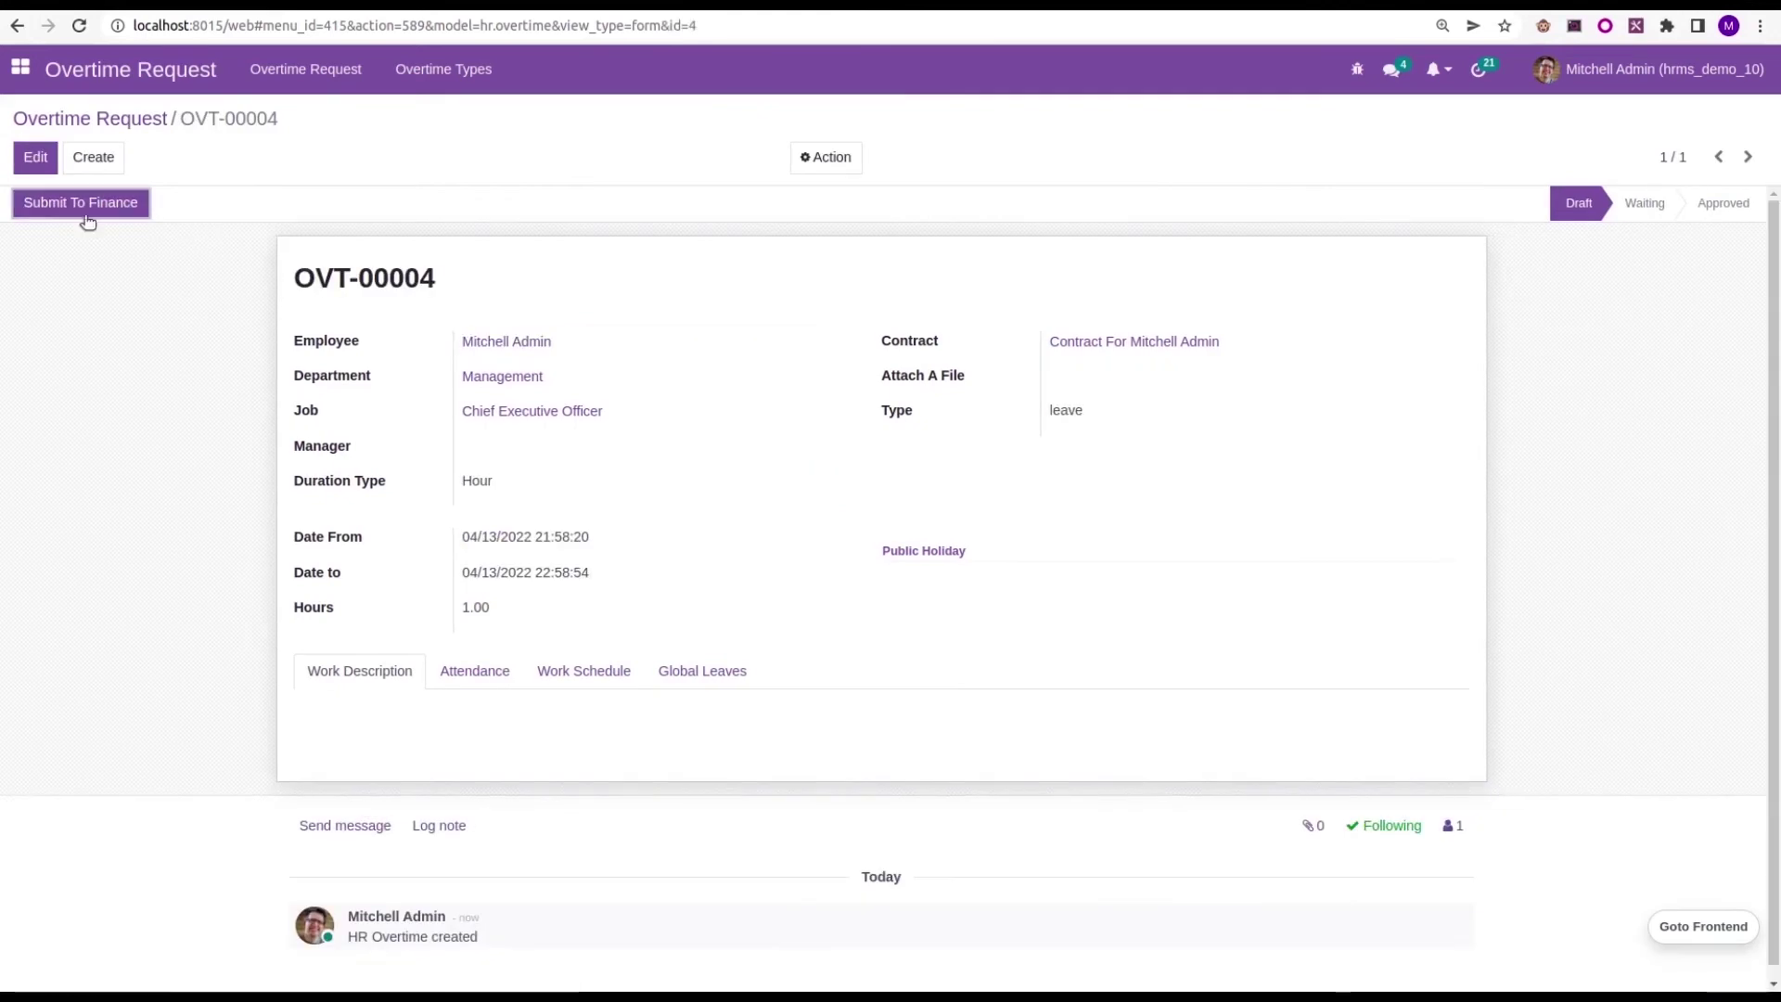
Submit OVT-00004 to finance and save Leave Hour as its overtime type.
{"action": "left_click", "coordinate": [80, 202]}
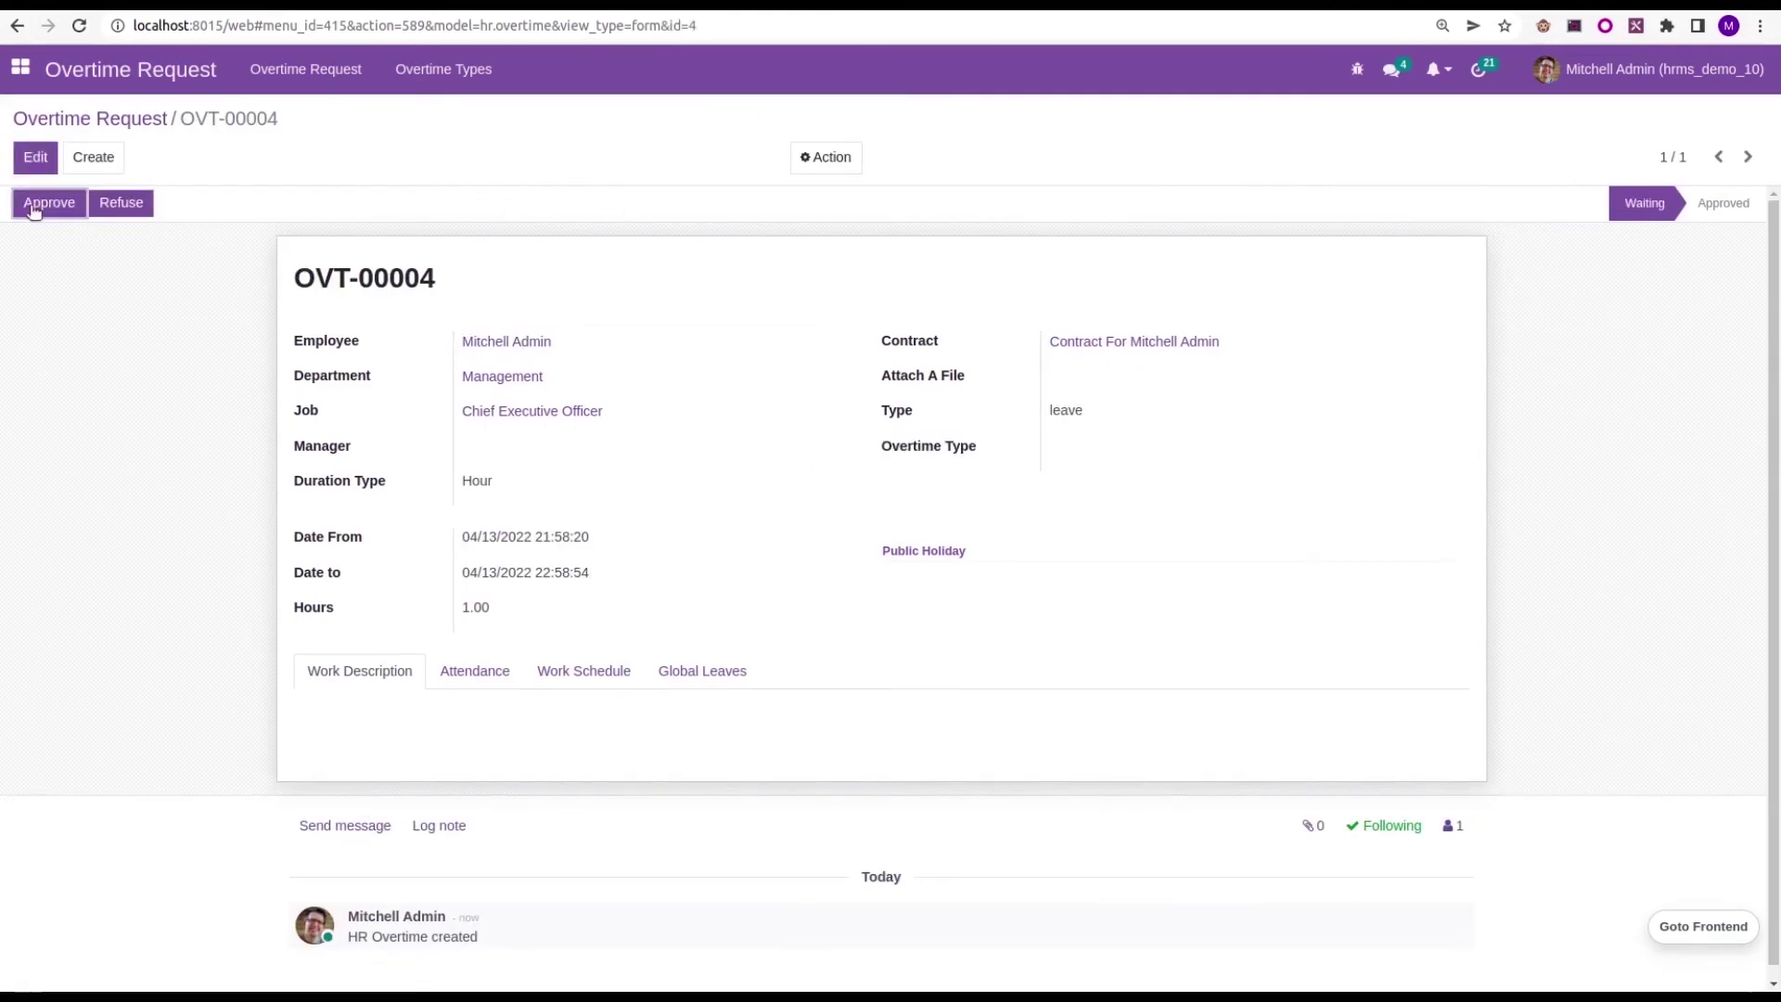
{"action": "left_click", "coordinate": [35, 157]}
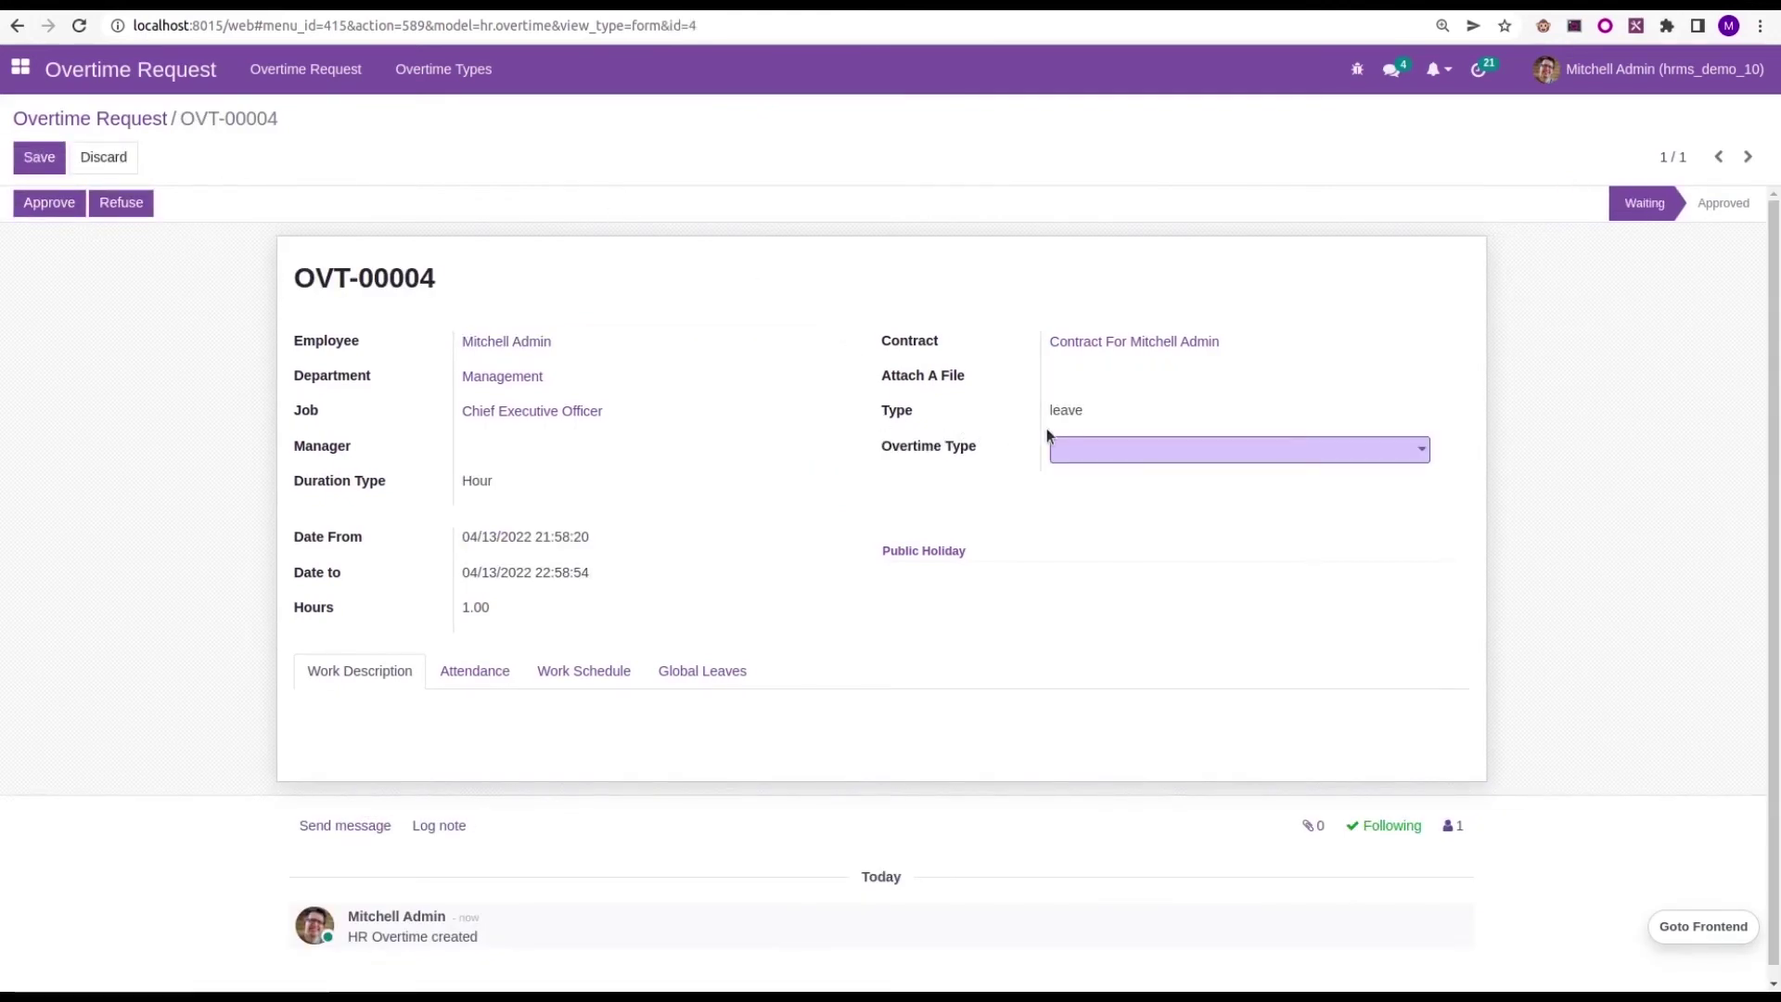
{"action": "mouse_move", "coordinate": [928, 451]}
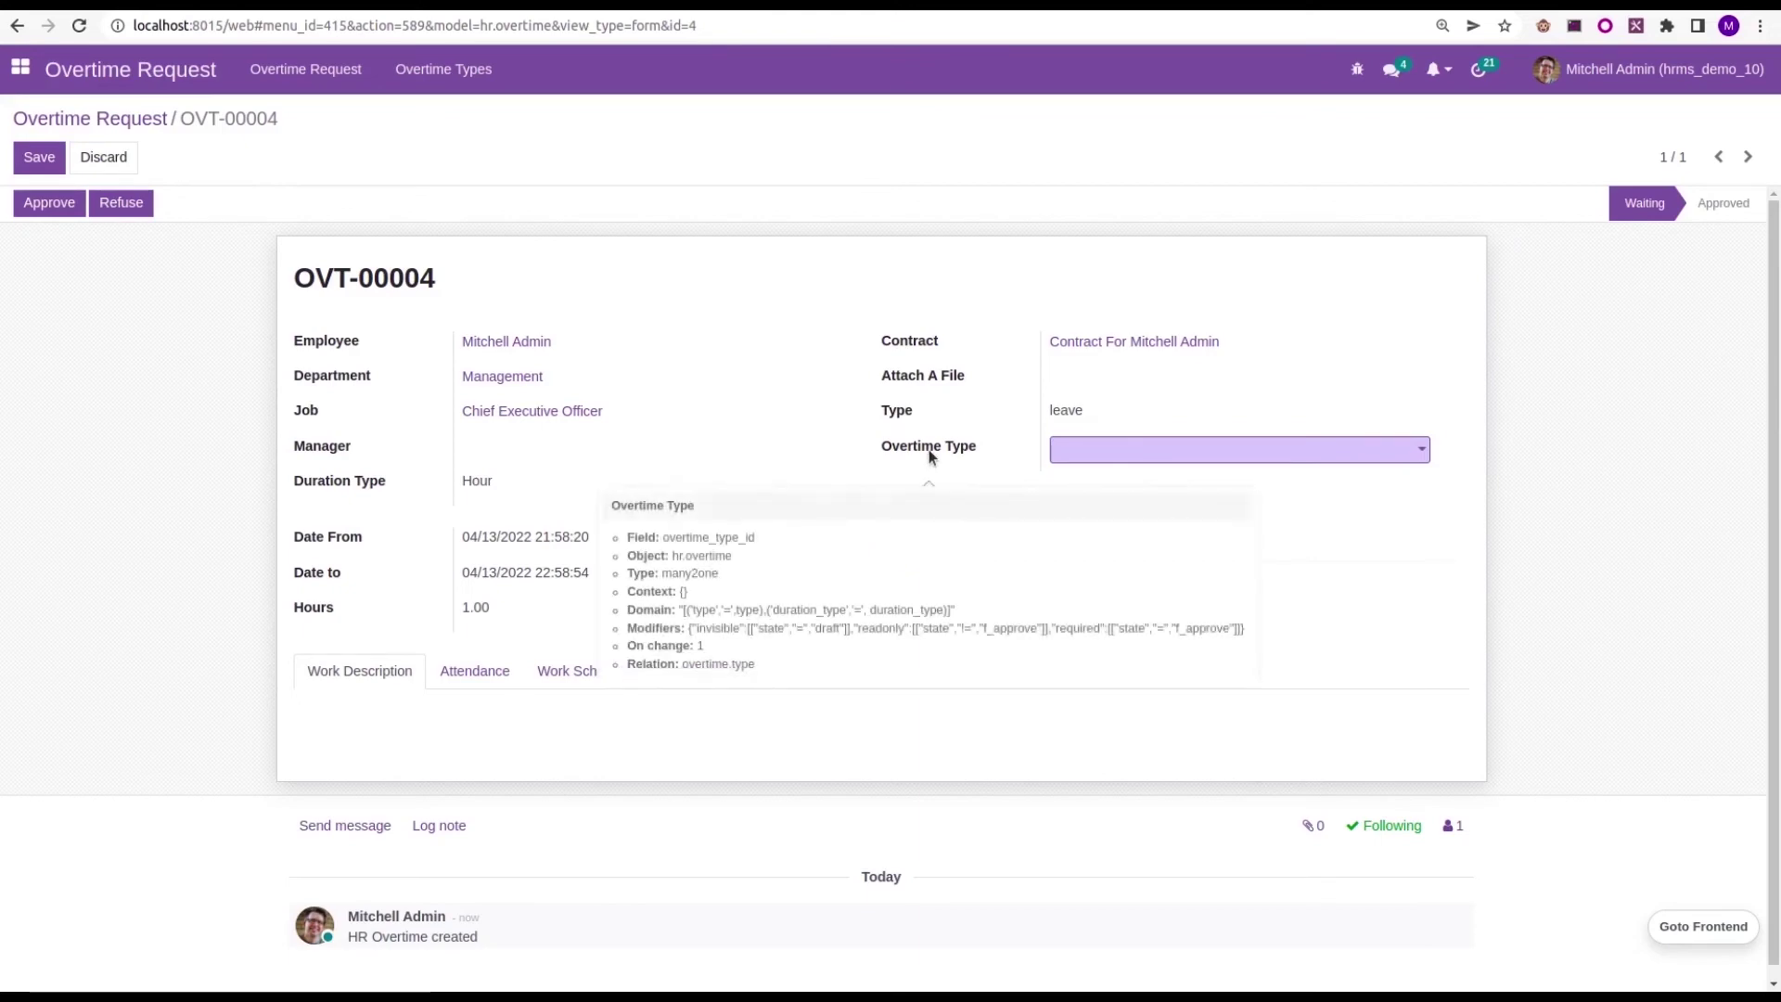
{"action": "left_click", "coordinate": [1105, 458]}
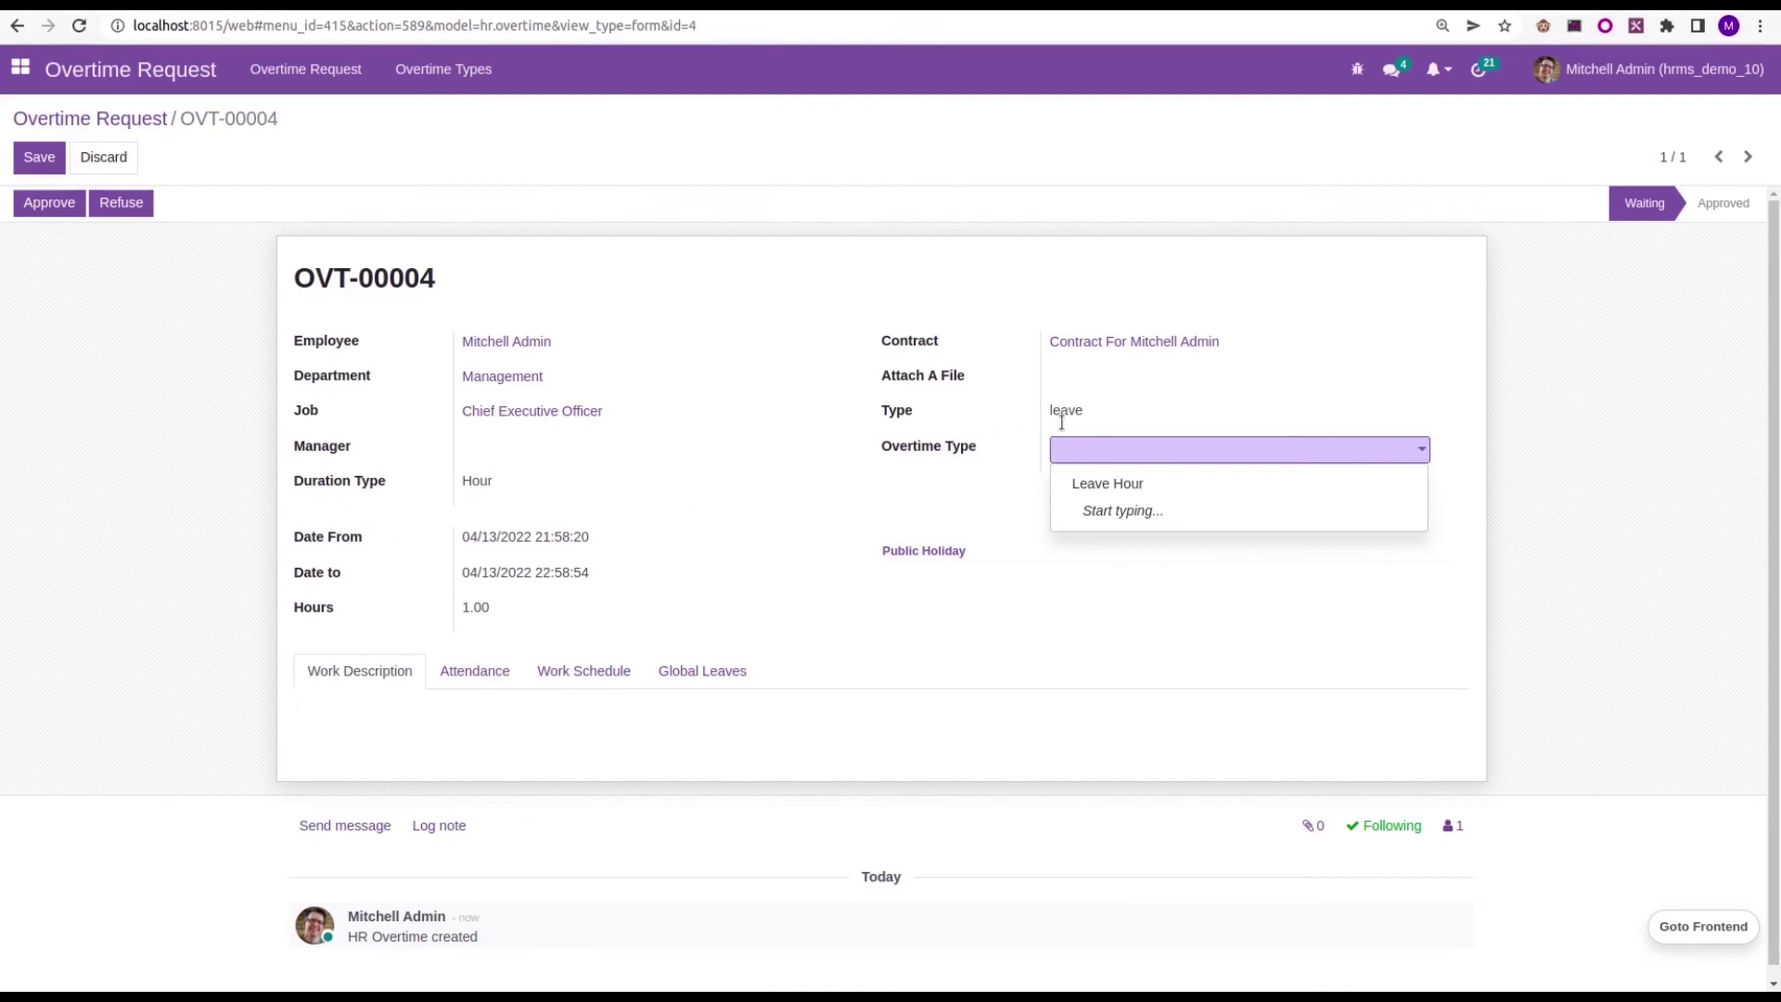
{"action": "left_click", "coordinate": [1094, 486]}
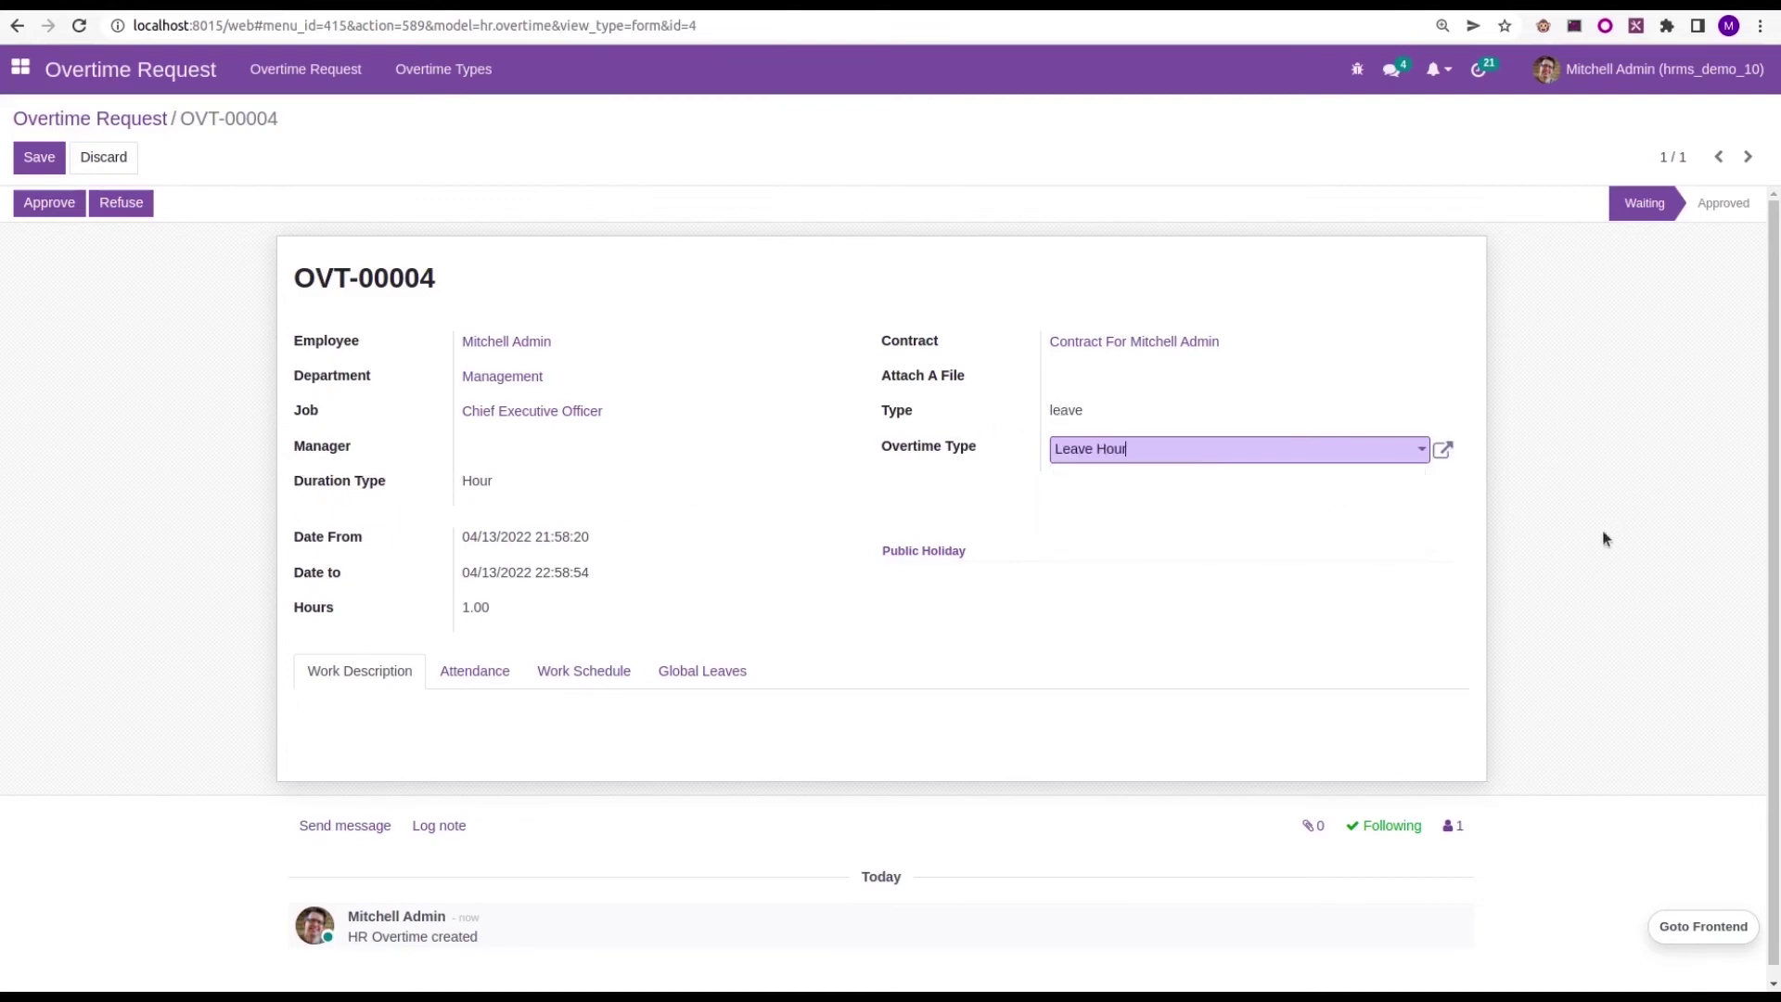
{"action": "left_click", "coordinate": [1443, 450]}
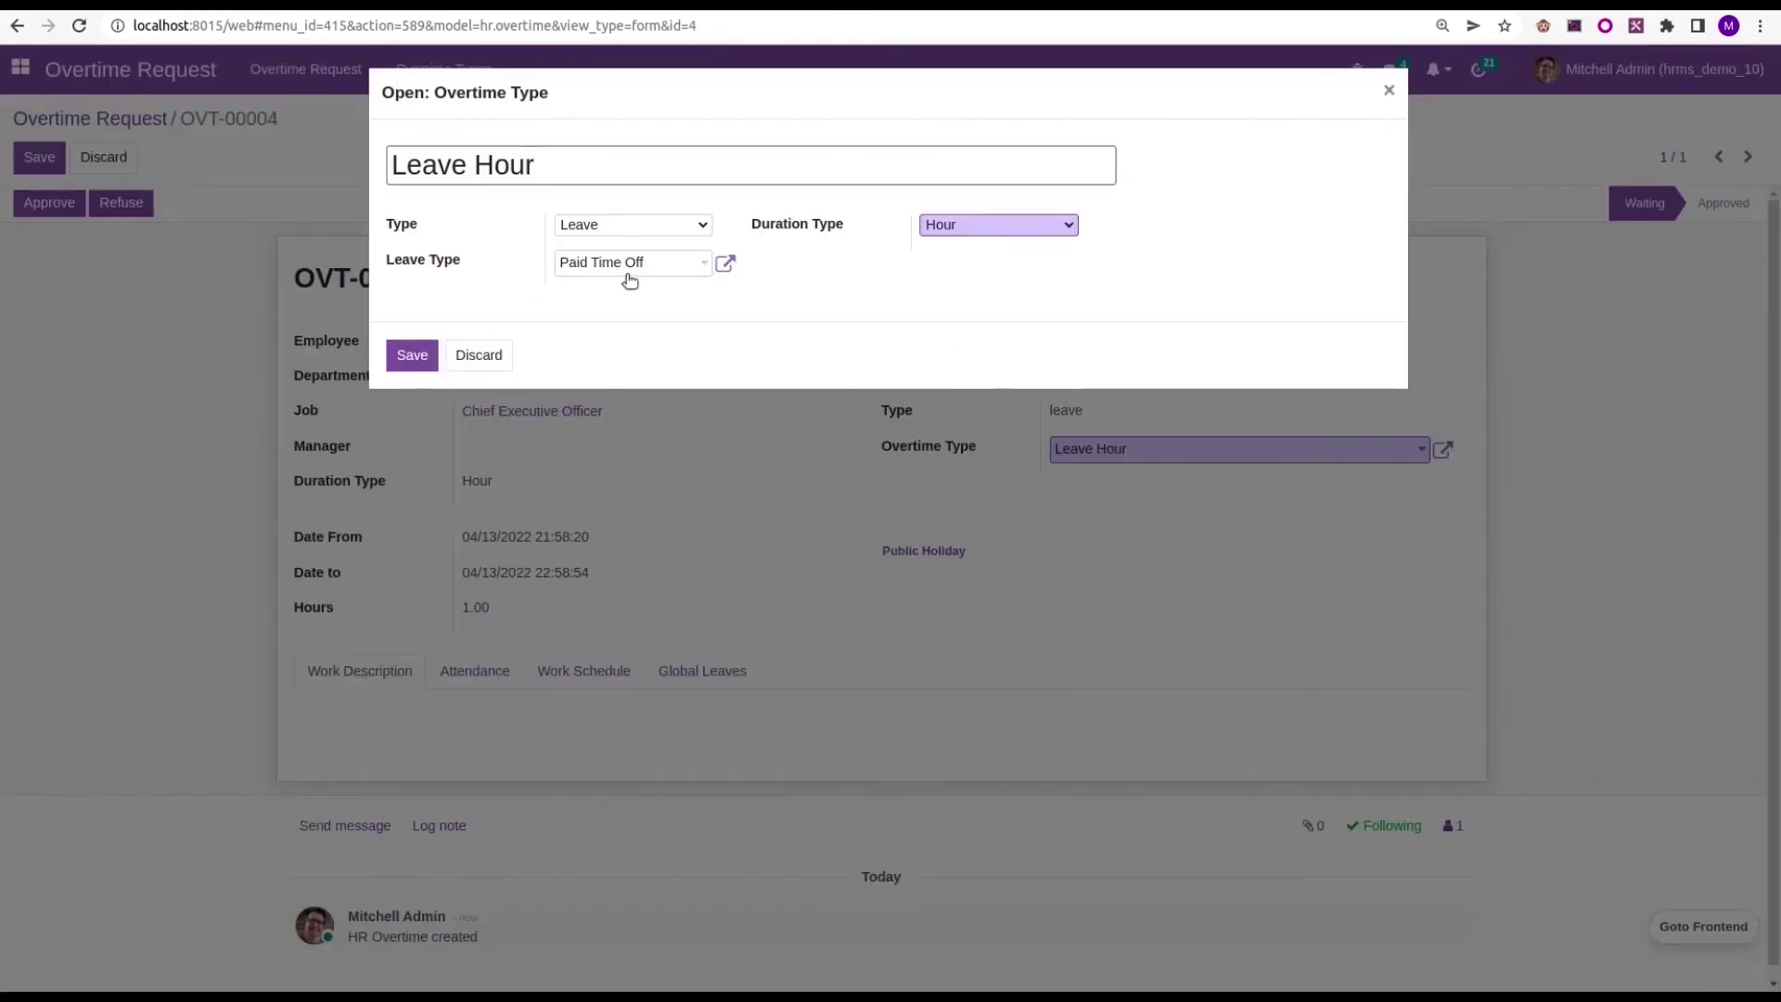
{"action": "left_click", "coordinate": [1390, 91]}
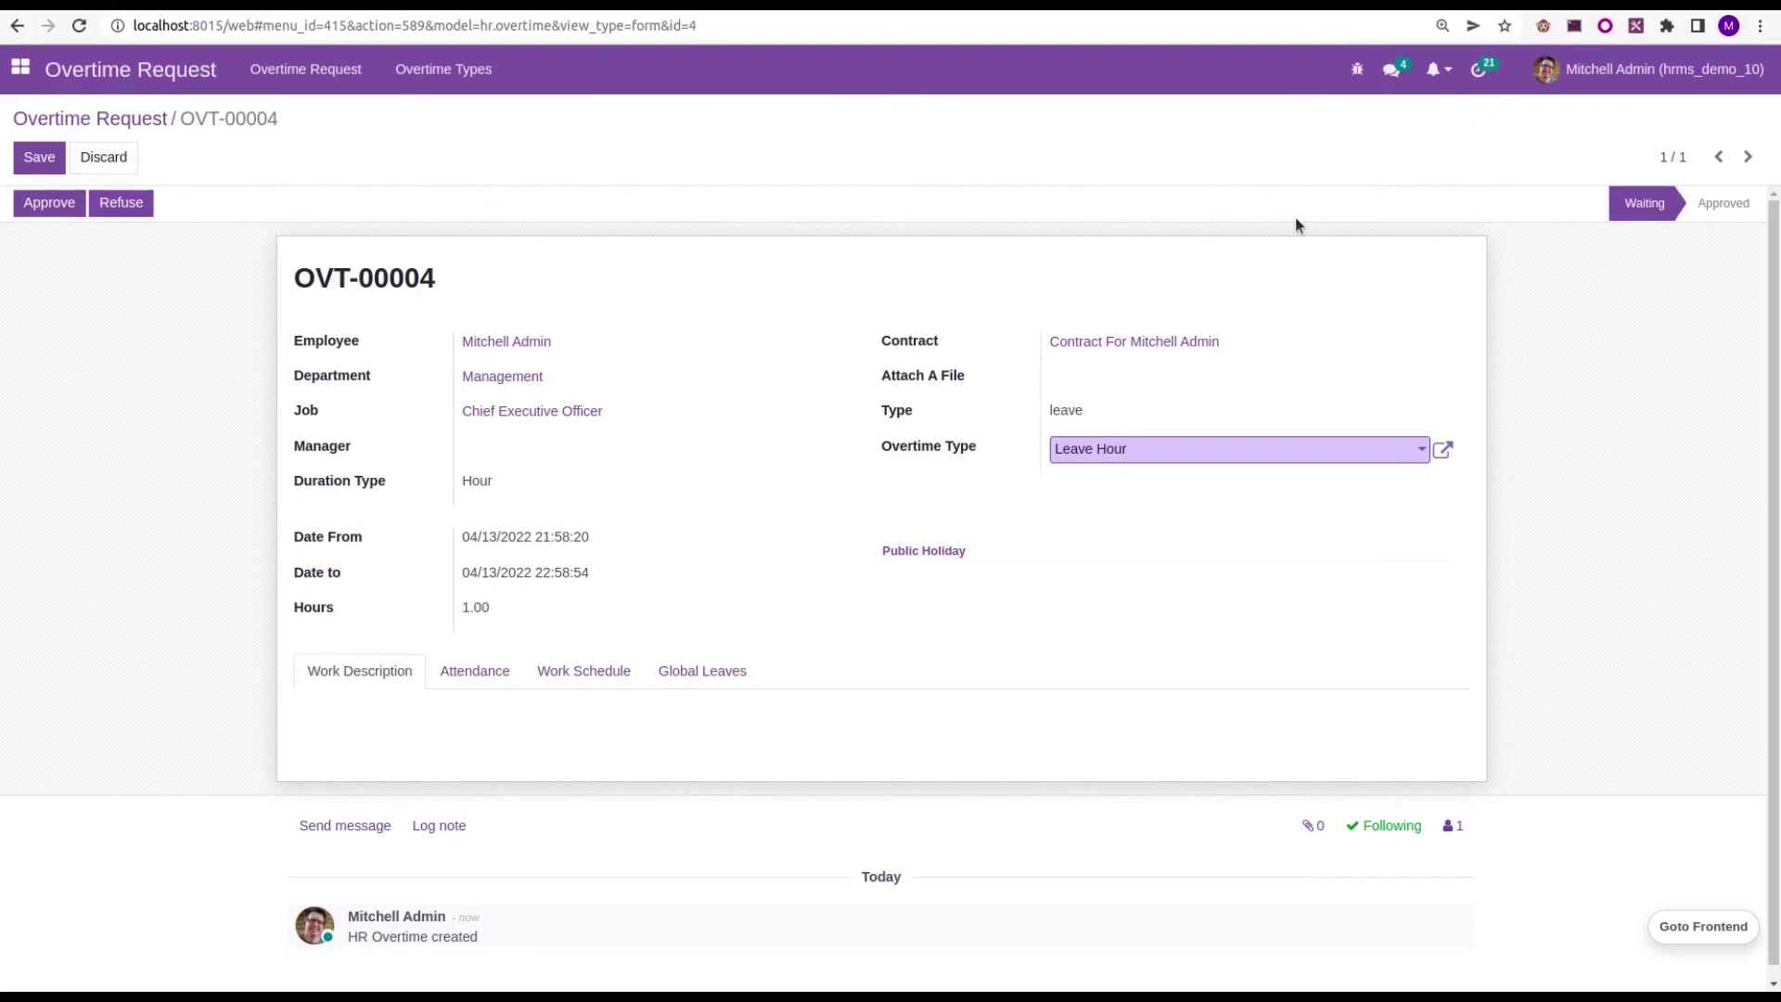
{"action": "left_click", "coordinate": [53, 156]}
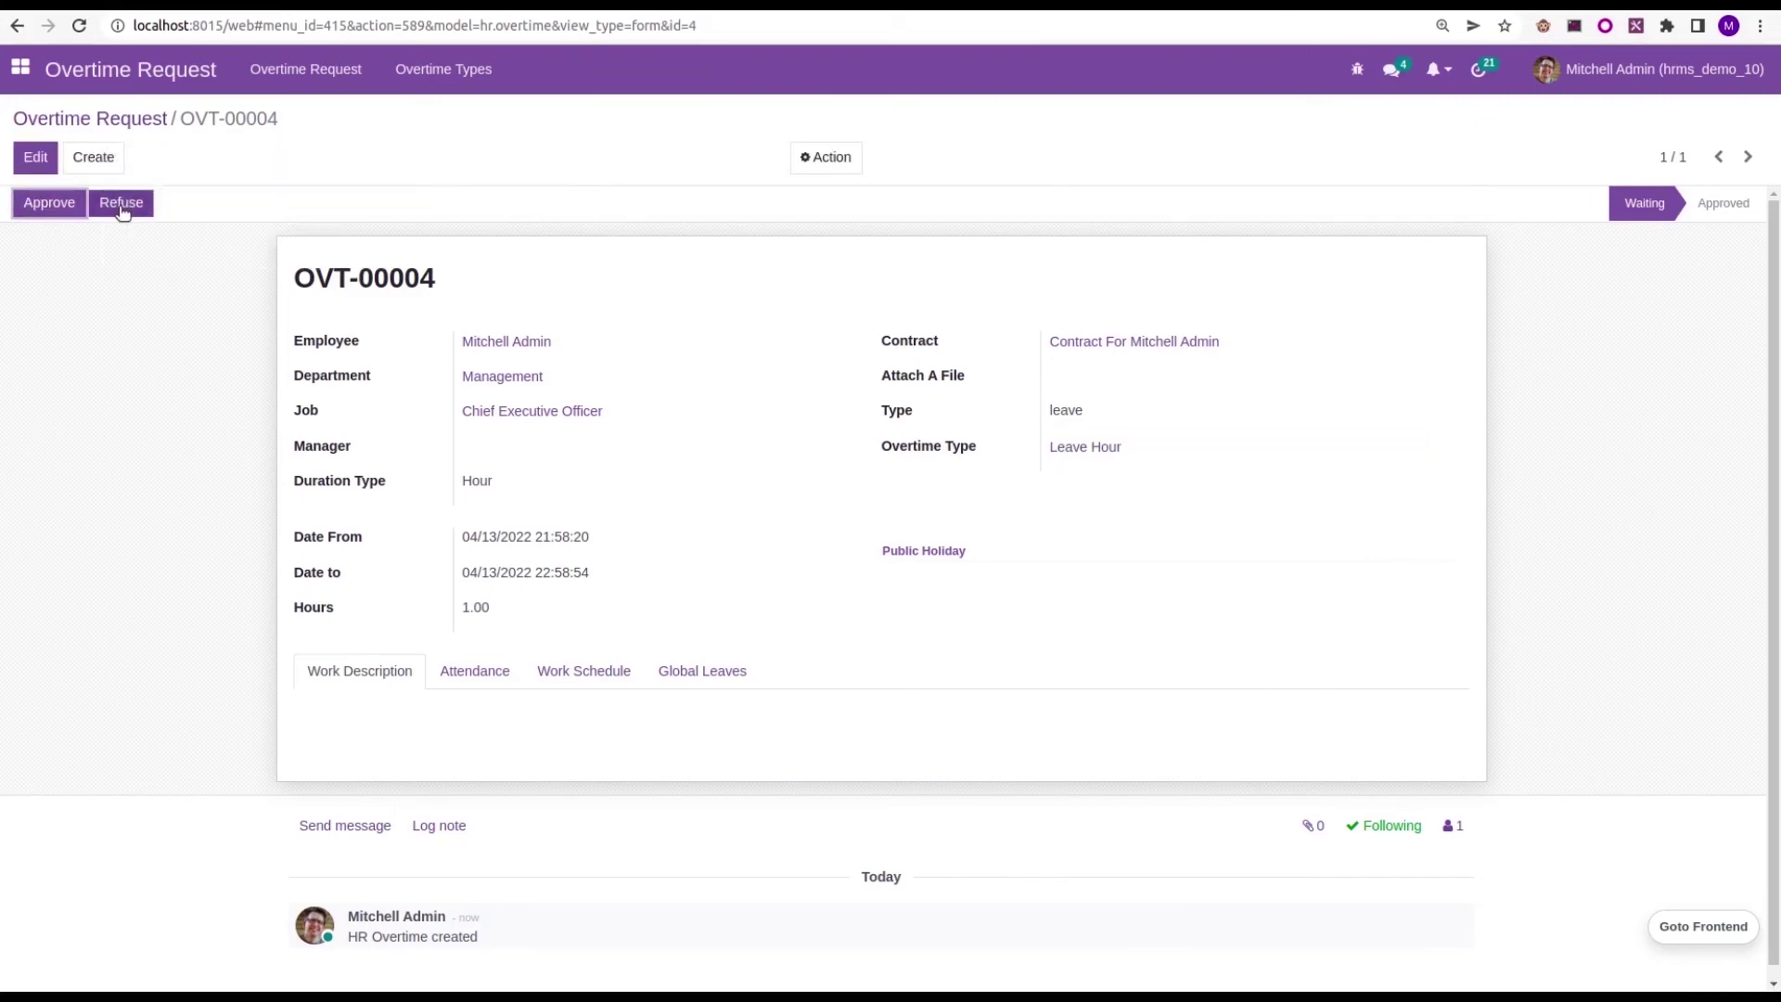
Approve OVT-00004, creating a 0.12-day Paid Time Off allocation, and return to the list.
{"action": "left_click", "coordinate": [55, 204]}
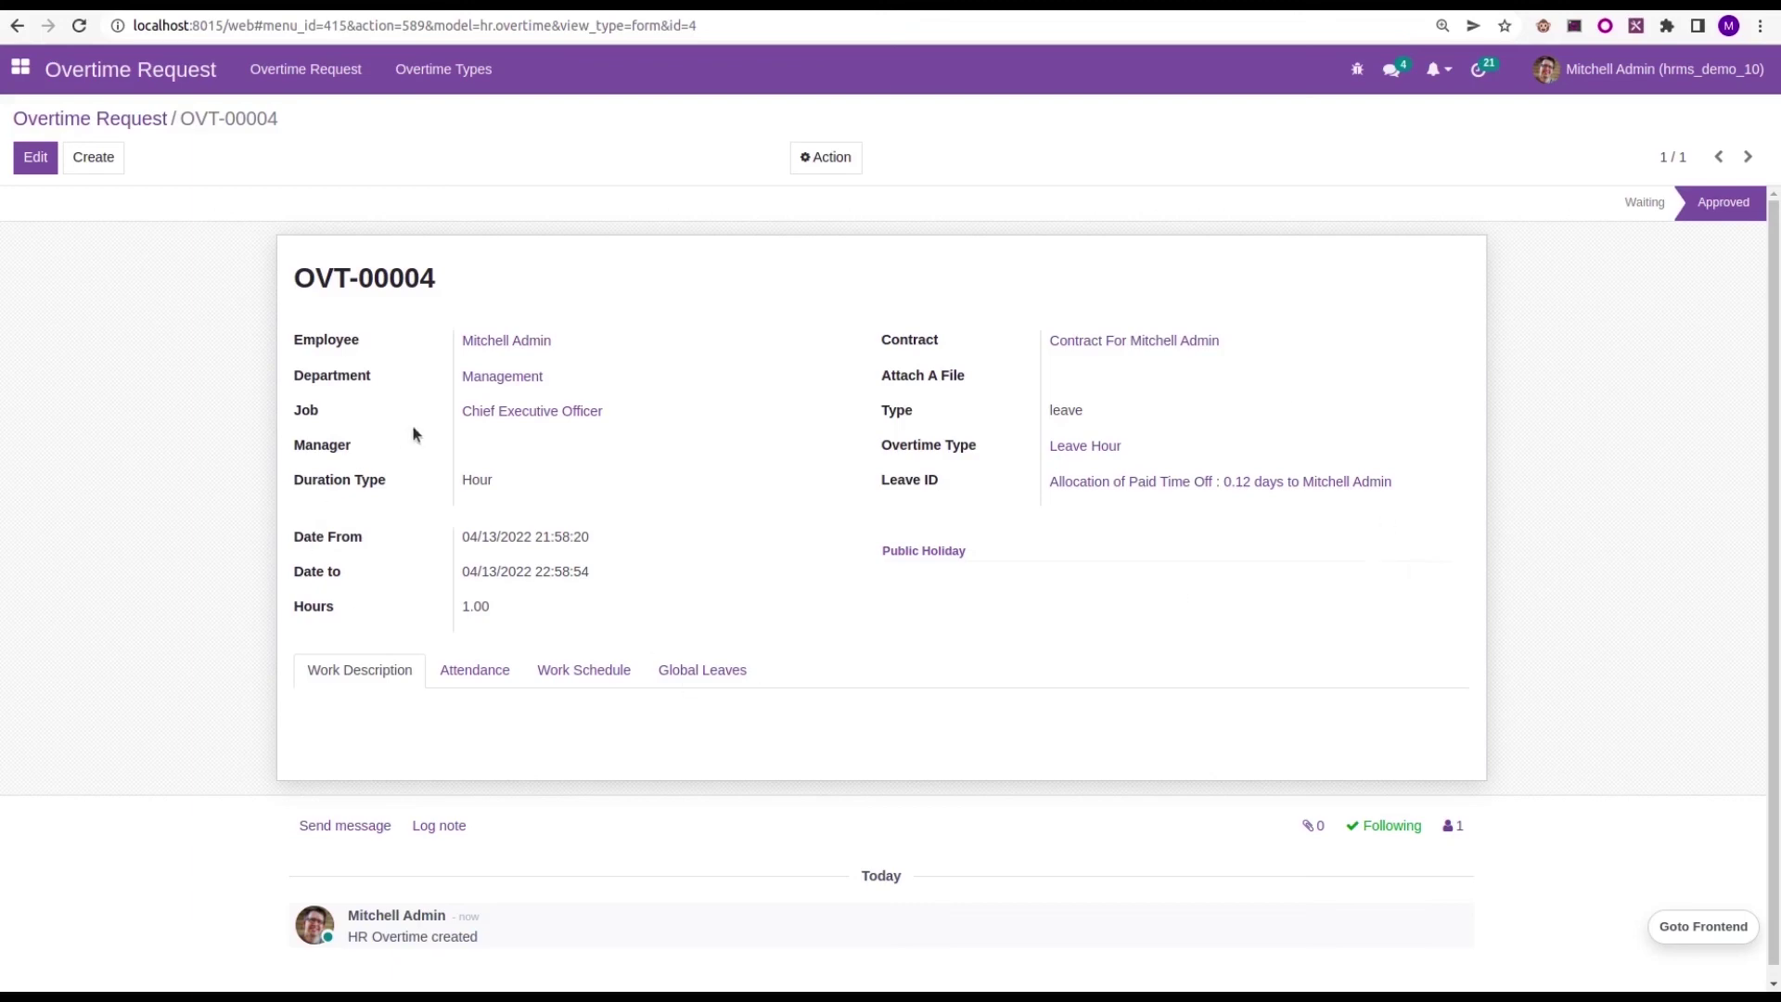
{"action": "left_click", "coordinate": [116, 119]}
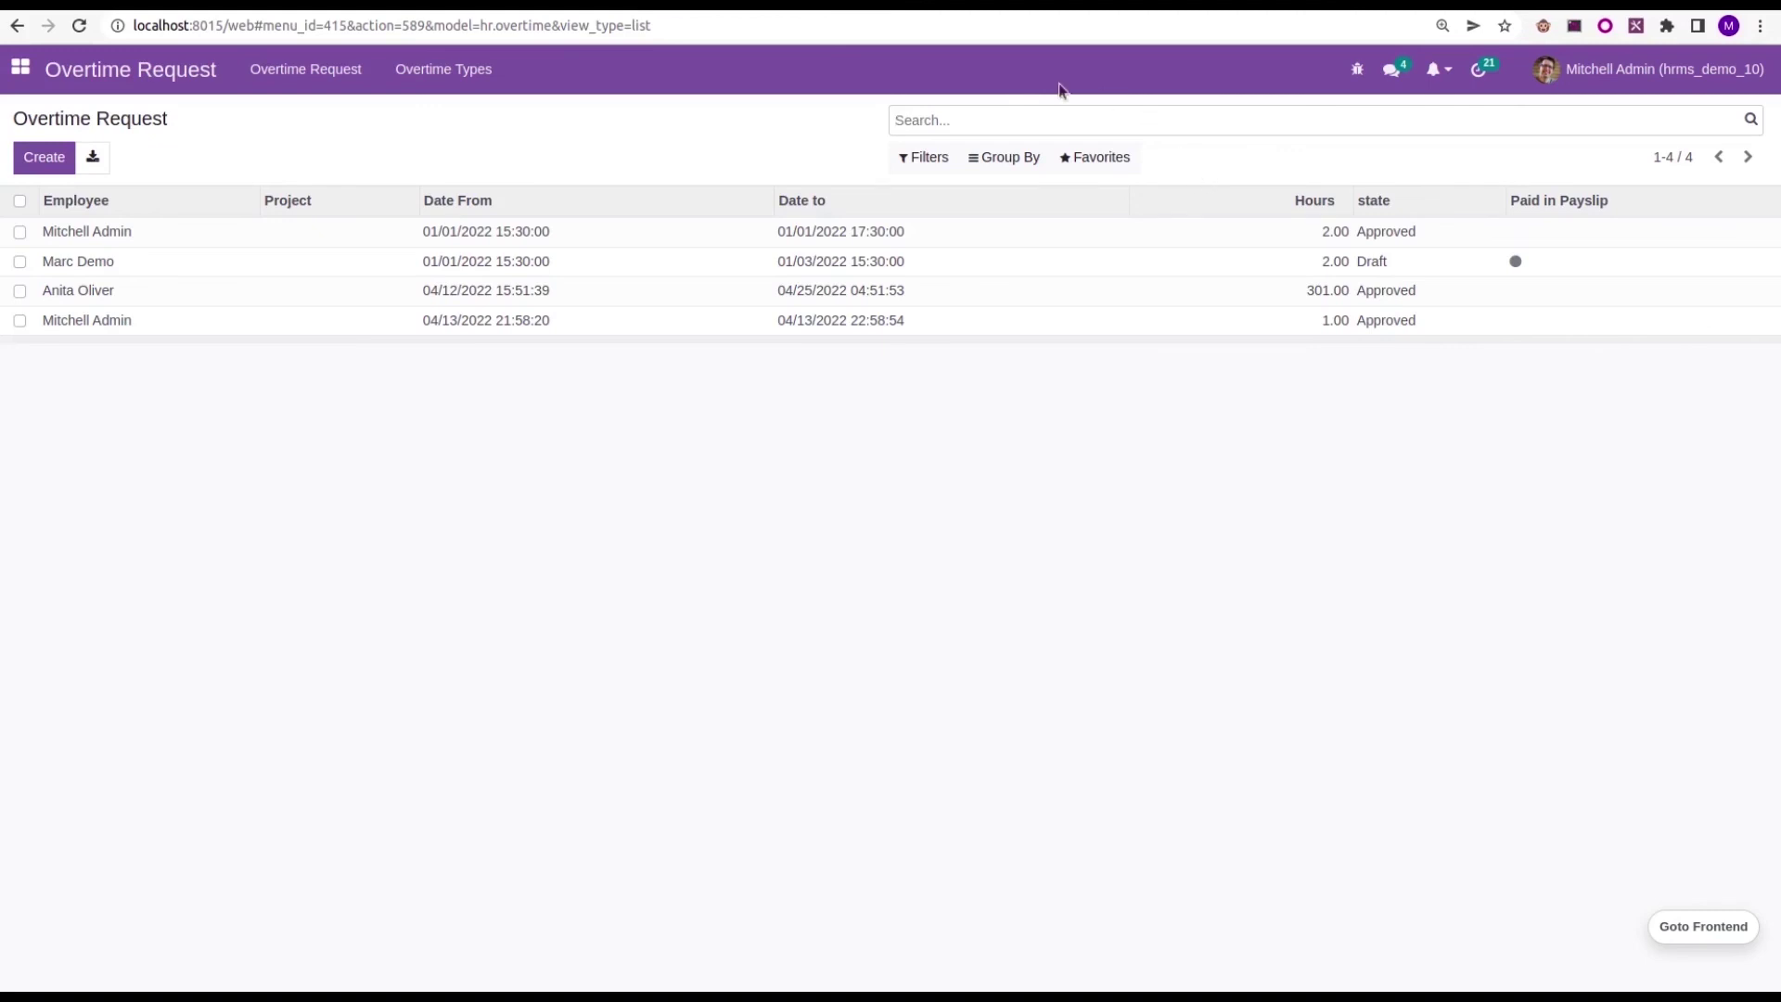
Return to the home menu listing Overtime Request, Leaves and Payroll.
{"action": "left_click", "coordinate": [21, 67]}
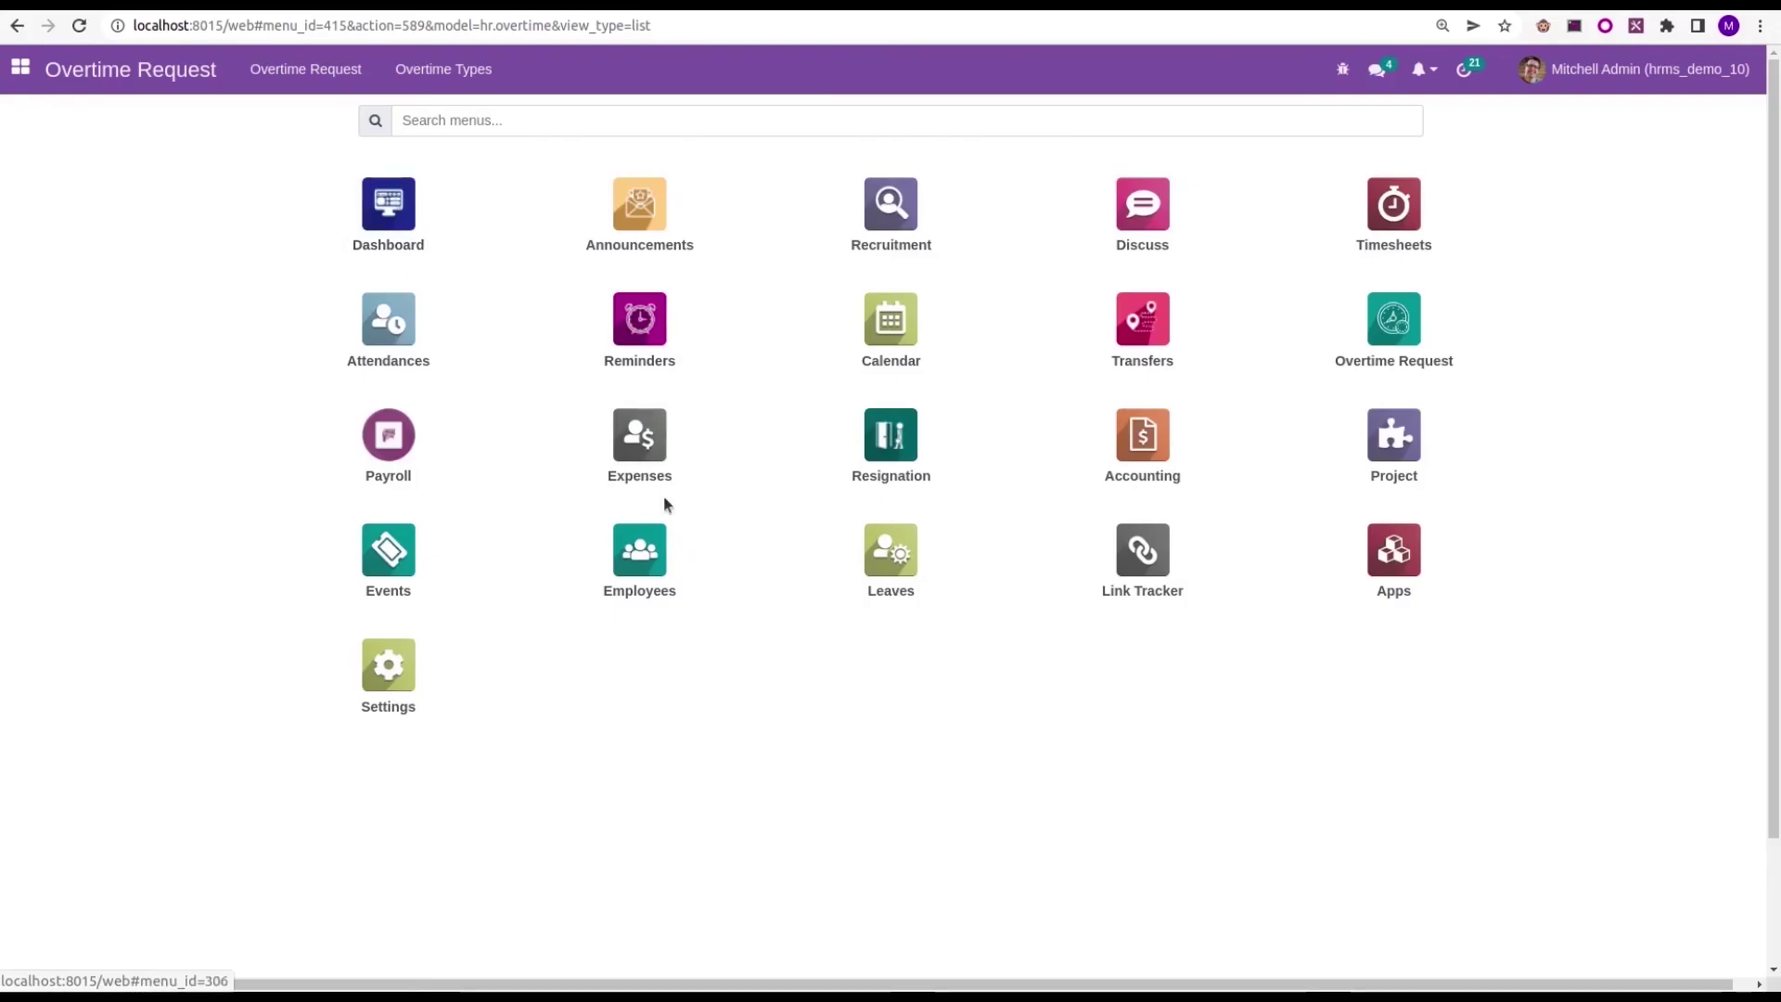